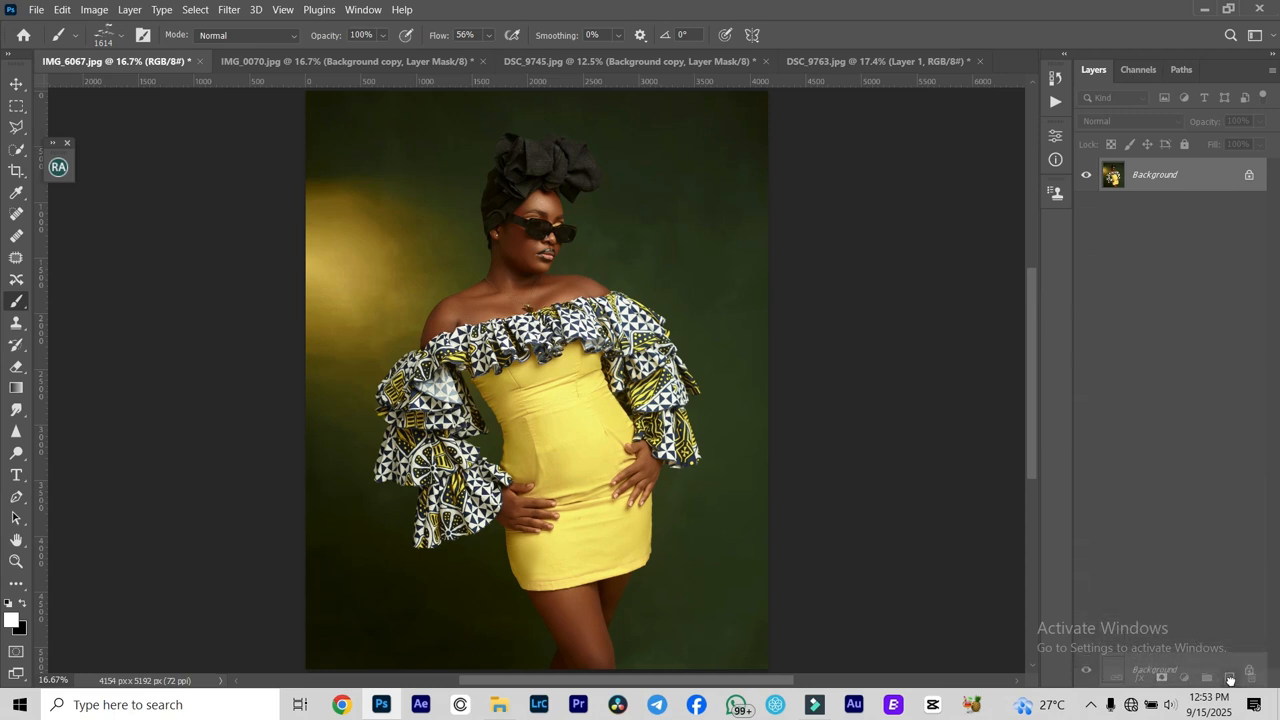
- Select the woman with Select Subject and subtract the background gap between her sleeve and waist using the Quick Selection tool
{"action": "left_click", "coordinate": [225, 11]}
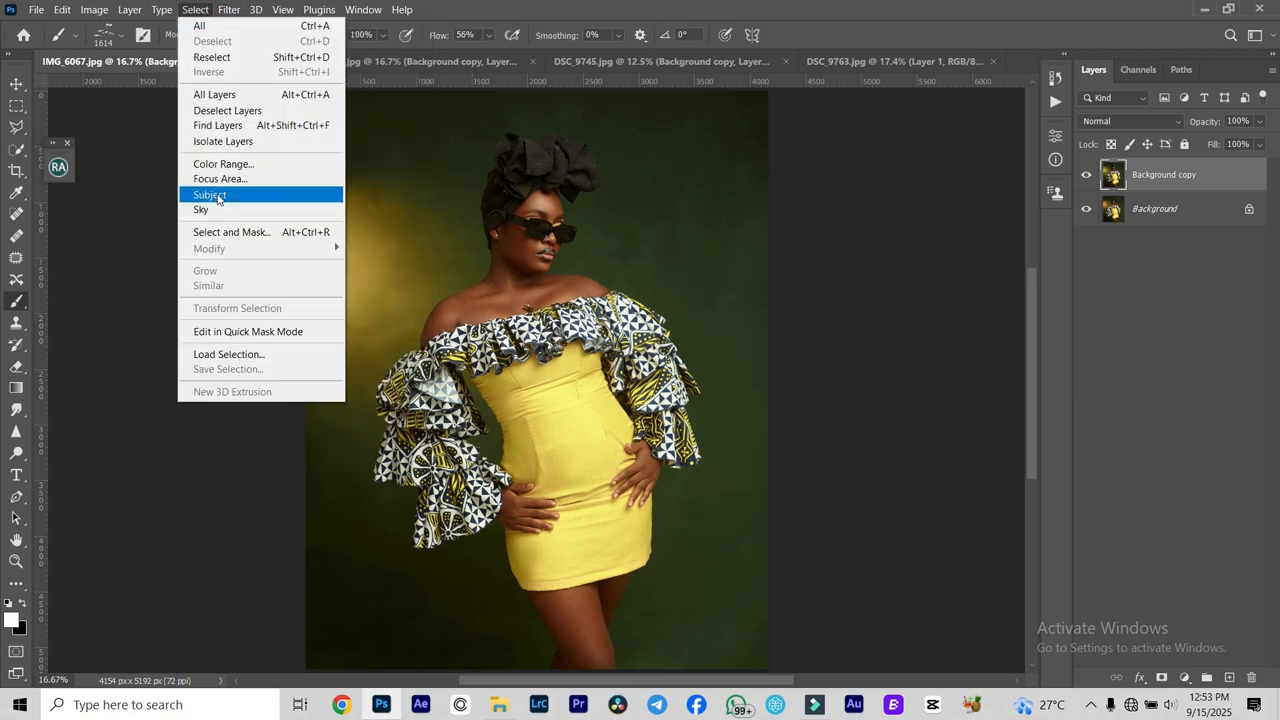
{"action": "left_click", "coordinate": [215, 194]}
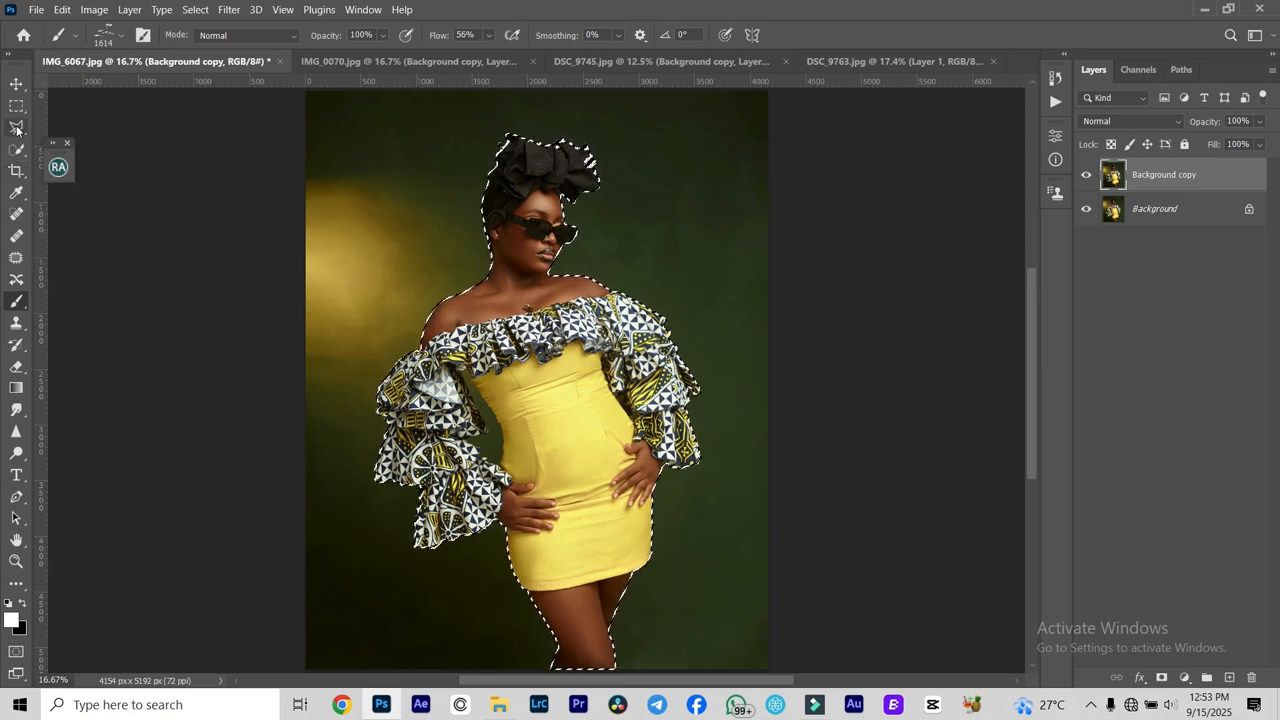
{"action": "left_click", "coordinate": [16, 151]}
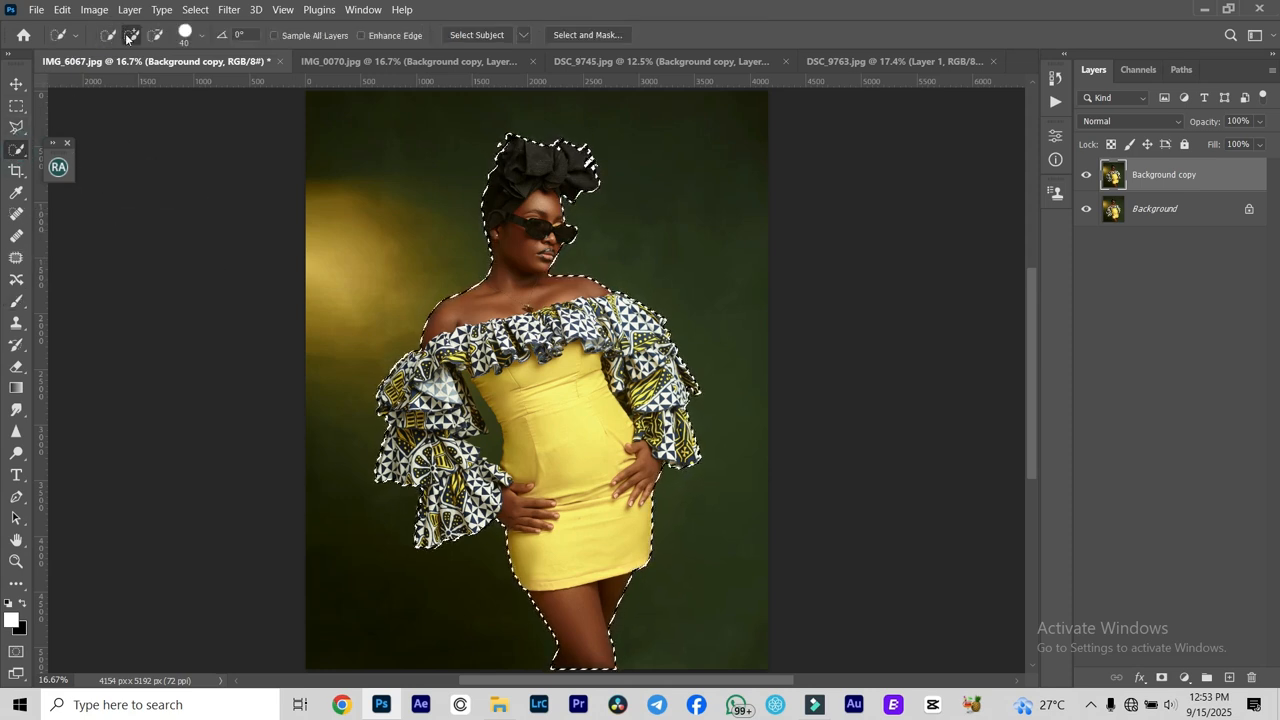
{"action": "left_click", "coordinate": [157, 36]}
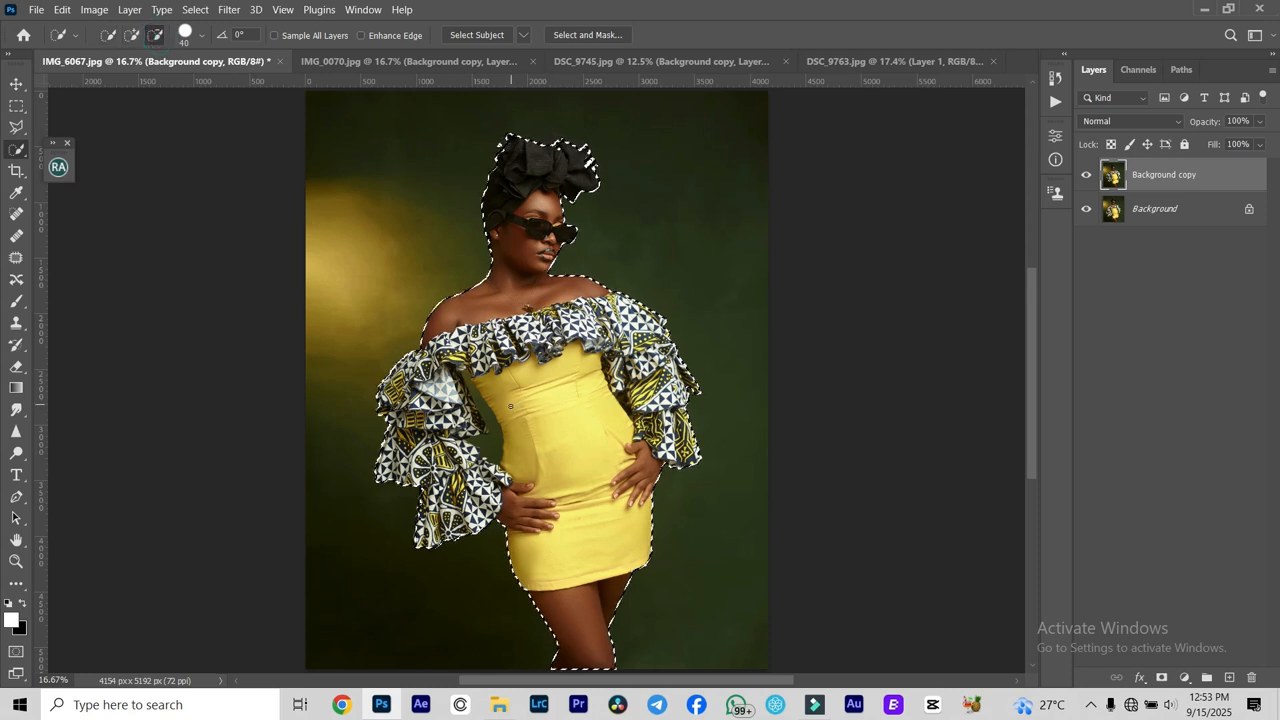
{"action": "left_click_drag", "start_coordinate": [488, 419], "coordinate": [482, 436]}
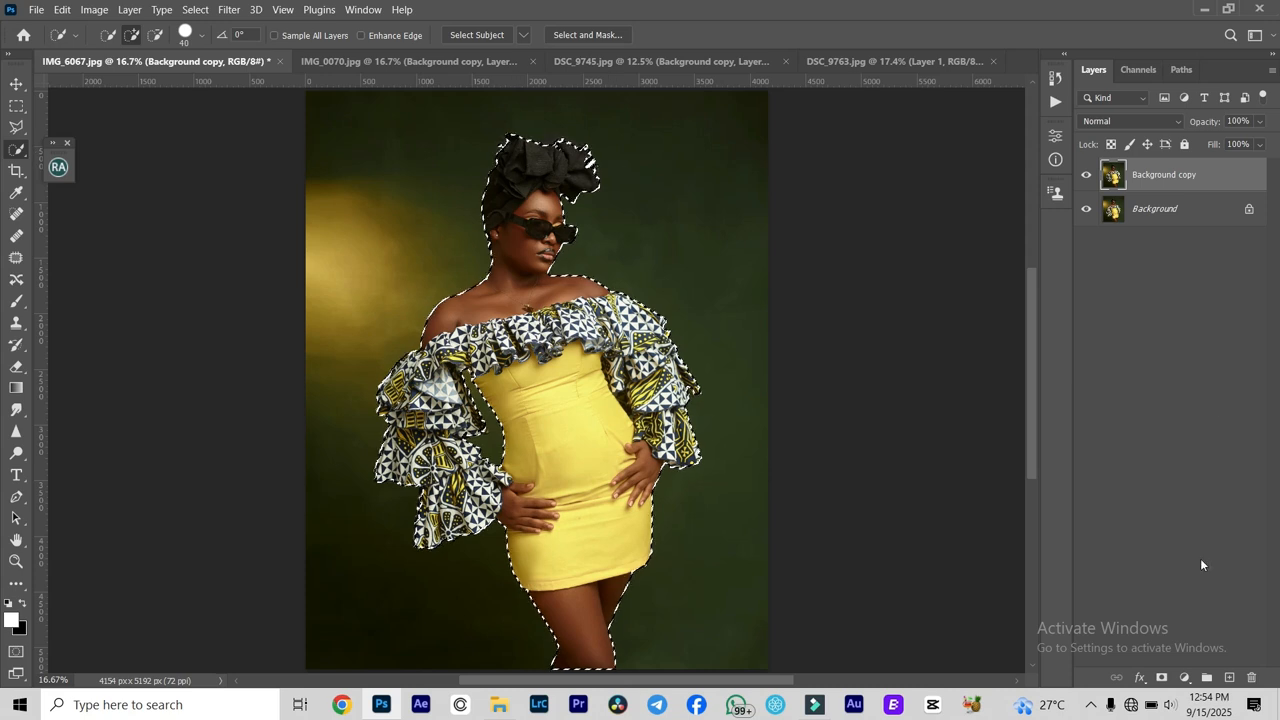
- Mask the Background copy layer to the selection and add an empty layer directly above the Background layer
{"action": "left_click", "coordinate": [1161, 678]}
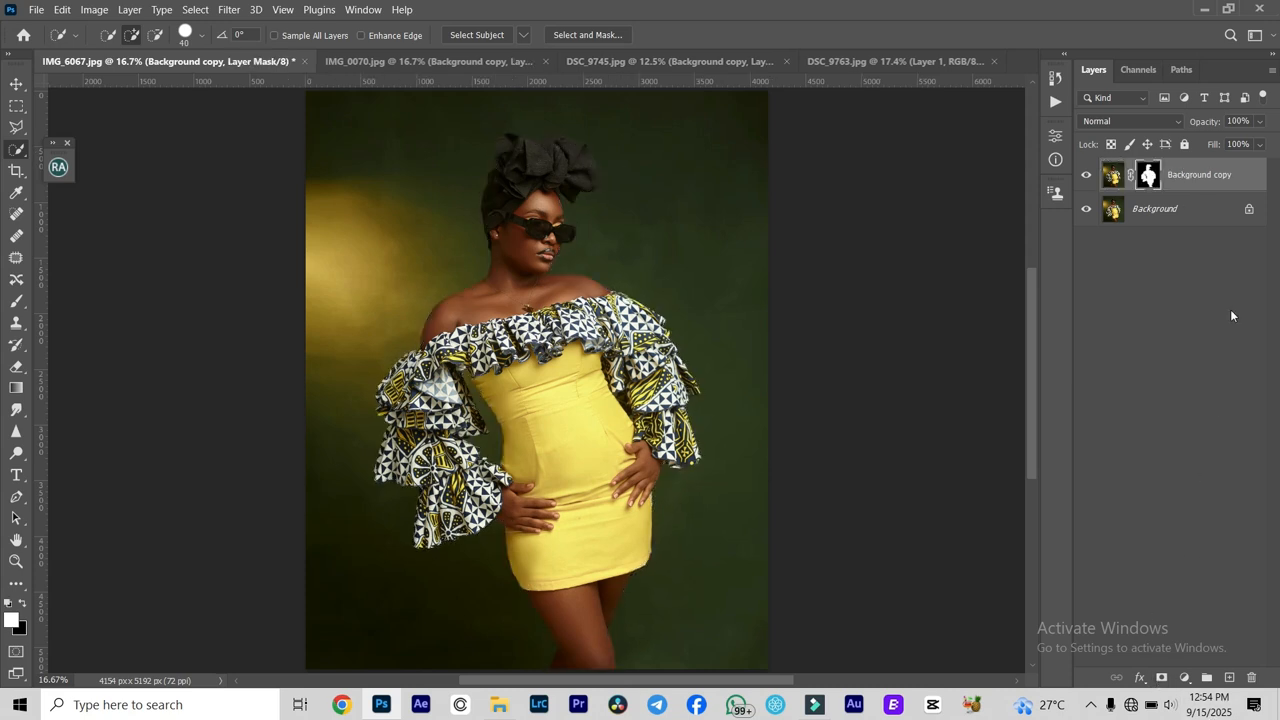
{"action": "left_click", "coordinate": [1212, 211]}
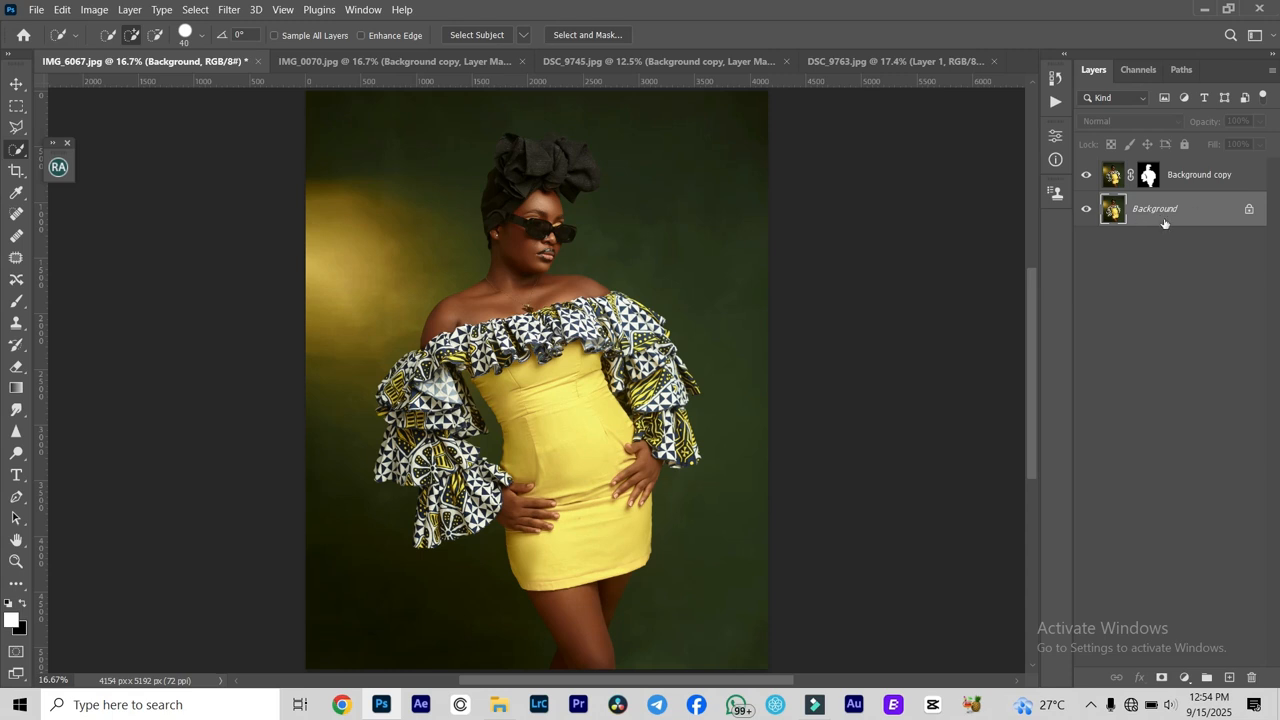
{"action": "left_click", "coordinate": [1230, 678]}
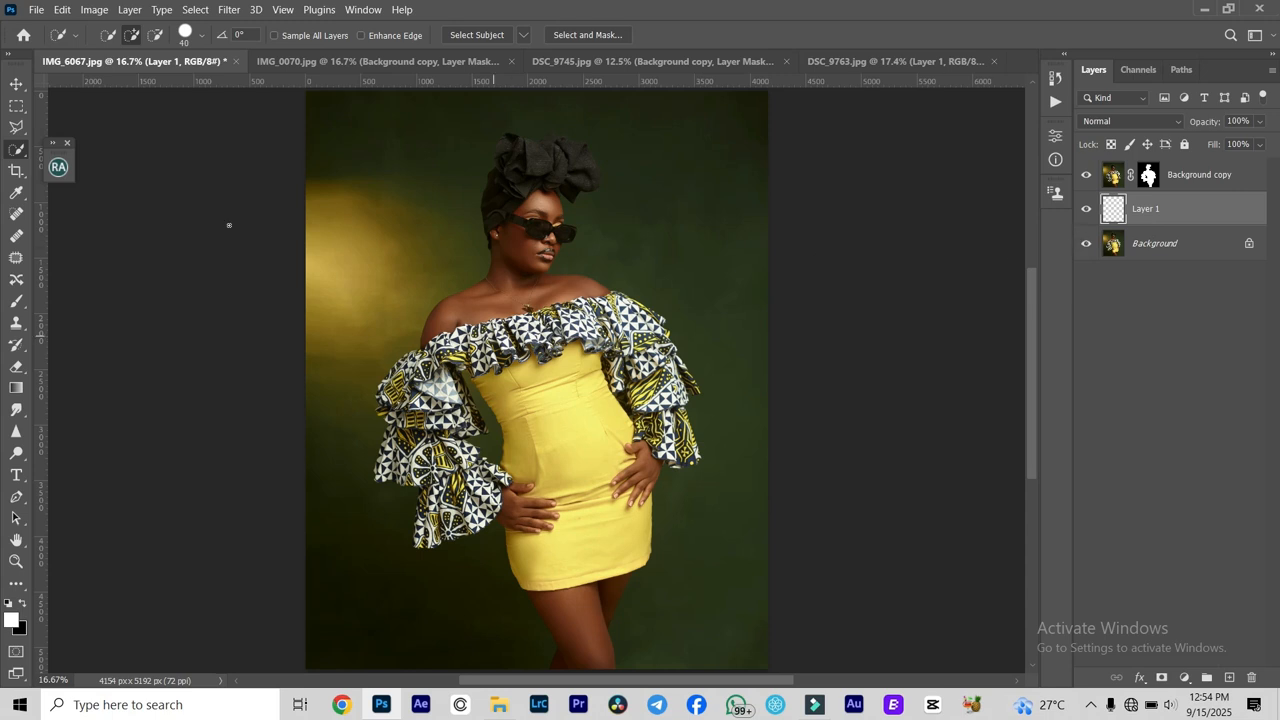
- Browse the Clouds-by-Mila set and choose the Clouds1614 preset for the Brush tool
{"action": "left_click", "coordinate": [19, 305]}
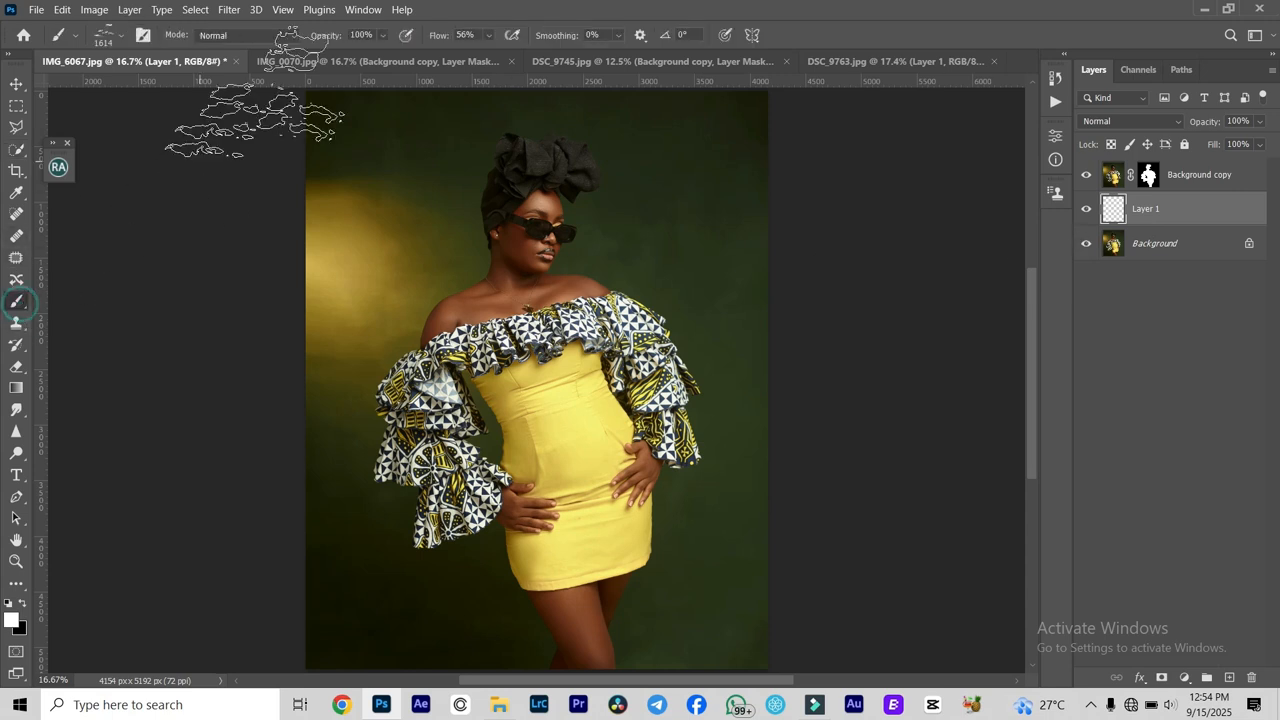
{"action": "left_click", "coordinate": [118, 38]}
{"action": "scroll", "coordinate": [102, 293], "scroll_direction": "up", "scroll_amount": 1}
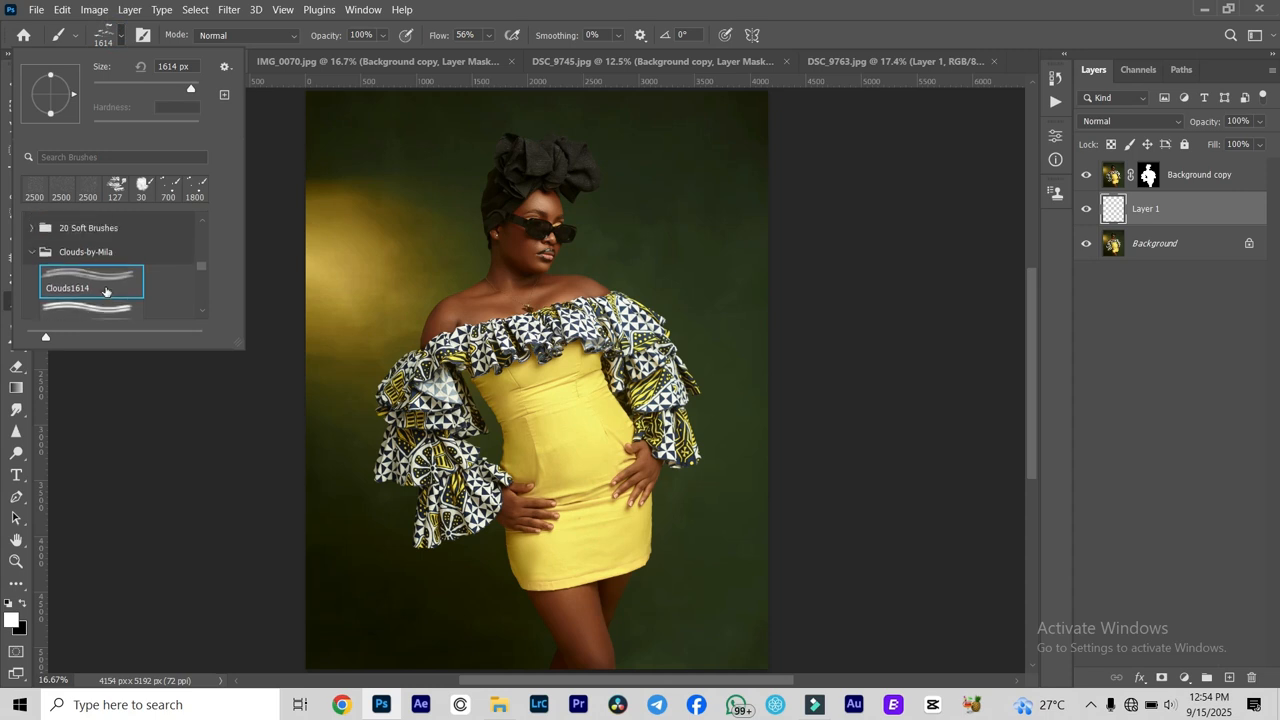
{"action": "scroll", "coordinate": [102, 293], "scroll_direction": "down", "scroll_amount": 1}
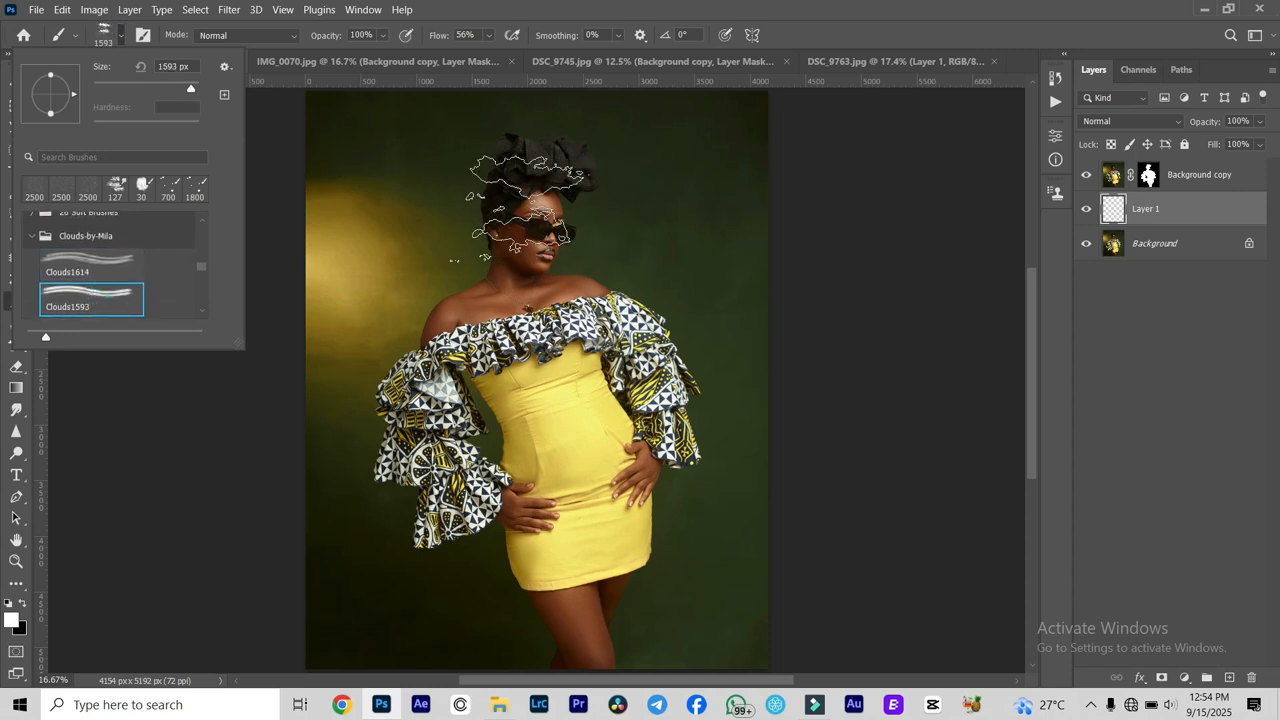
{"action": "scroll", "coordinate": [100, 290], "scroll_direction": "down", "scroll_amount": 1}
{"action": "left_click", "coordinate": [95, 288]}
{"action": "scroll", "coordinate": [95, 290], "scroll_direction": "down", "scroll_amount": 1}
{"action": "left_click", "coordinate": [95, 290]}
{"action": "scroll", "coordinate": [97, 294], "scroll_direction": "down", "scroll_amount": 1}
{"action": "scroll", "coordinate": [110, 277], "scroll_direction": "up", "scroll_amount": 7}
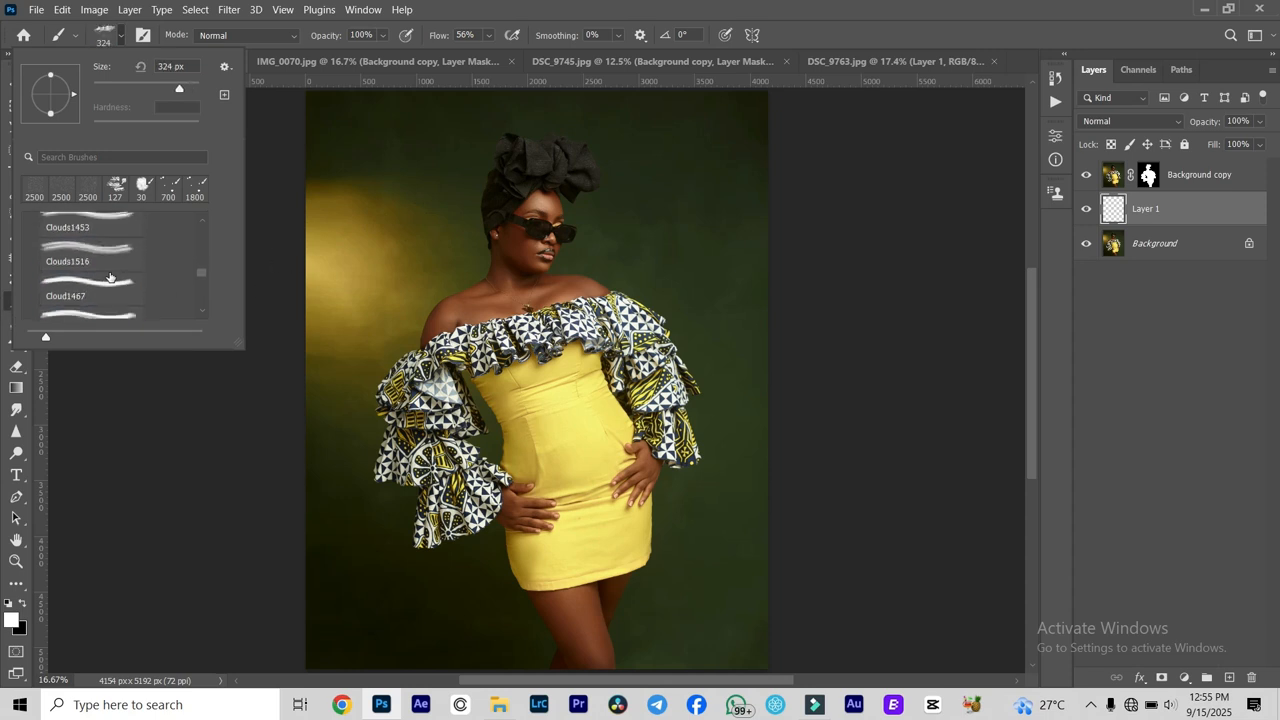
{"action": "scroll", "coordinate": [110, 277], "scroll_direction": "down", "scroll_amount": 1}
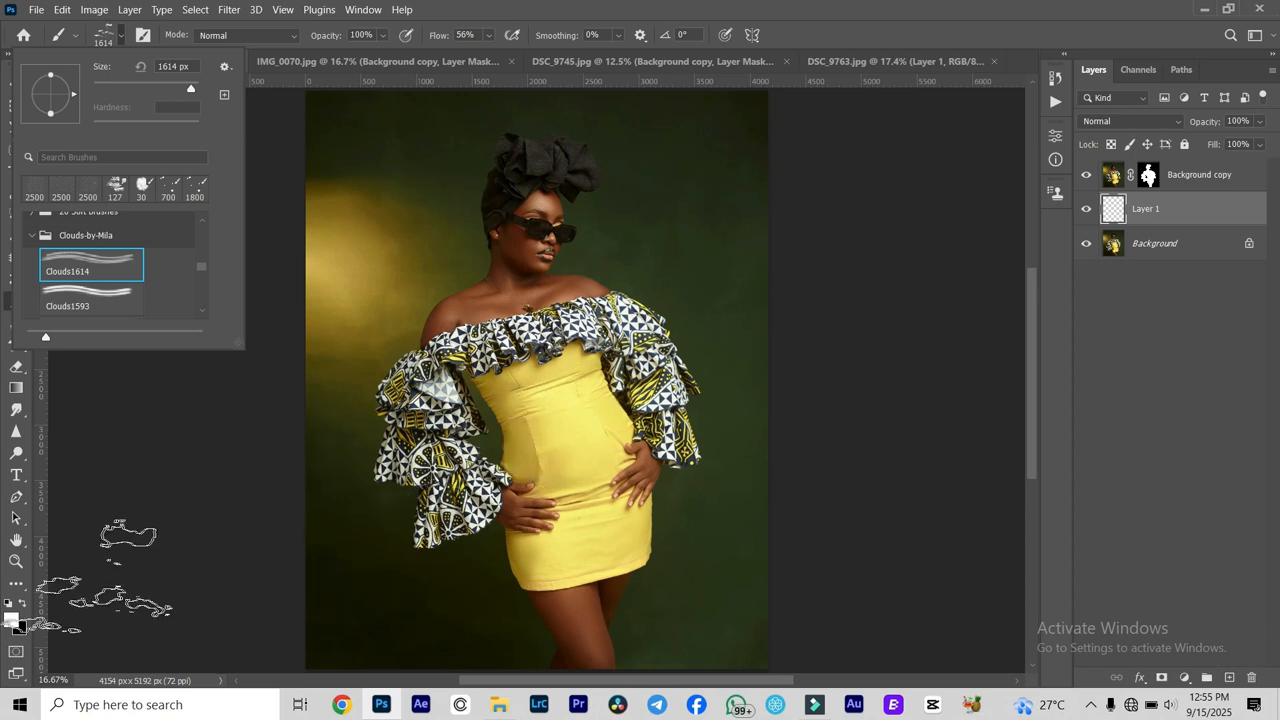
- Set the foreground colour to bright yellow #fbf43d, starting from a colour sampled on the dress
{"action": "left_click", "coordinate": [12, 619]}
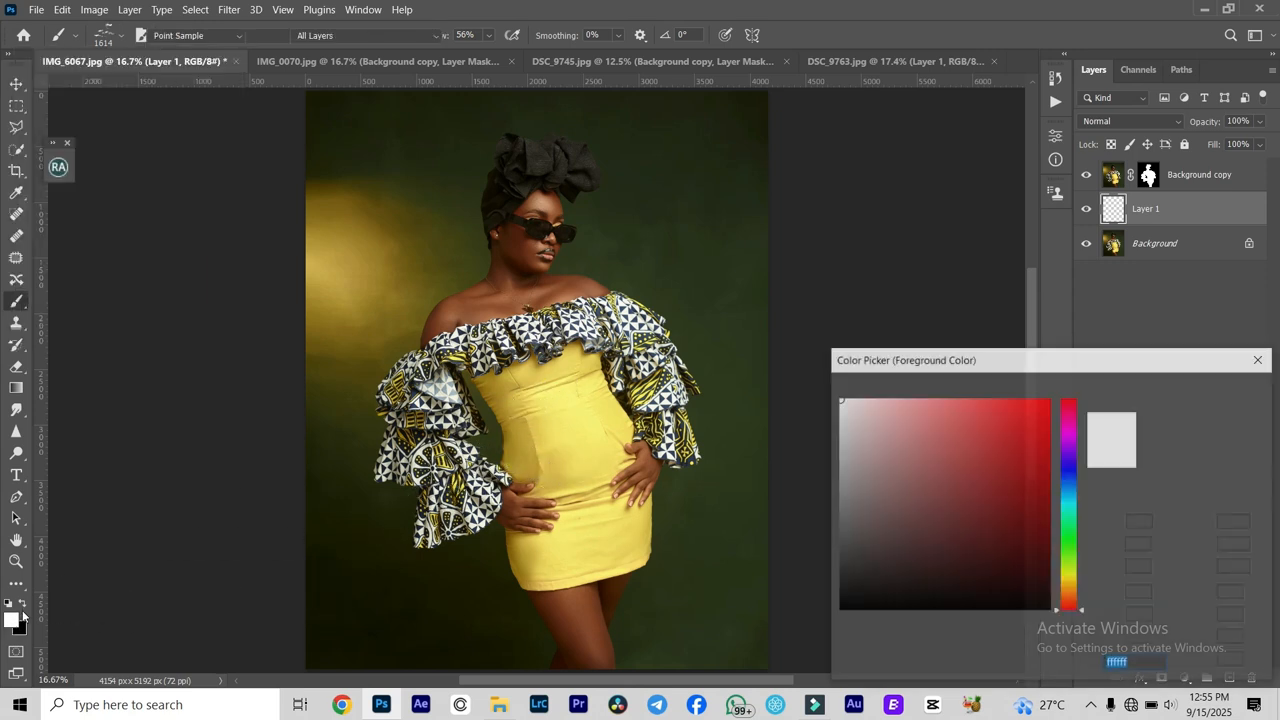
{"action": "left_click", "coordinate": [591, 418]}
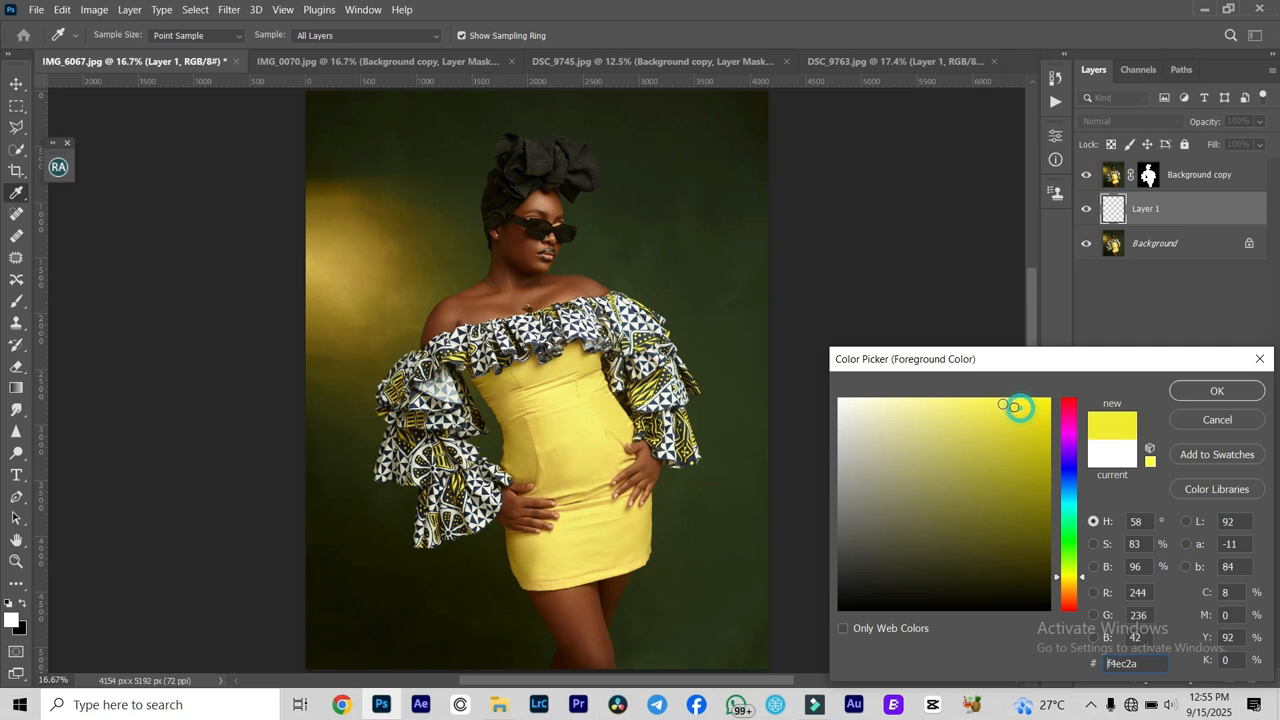
{"action": "left_click", "coordinate": [1187, 397]}
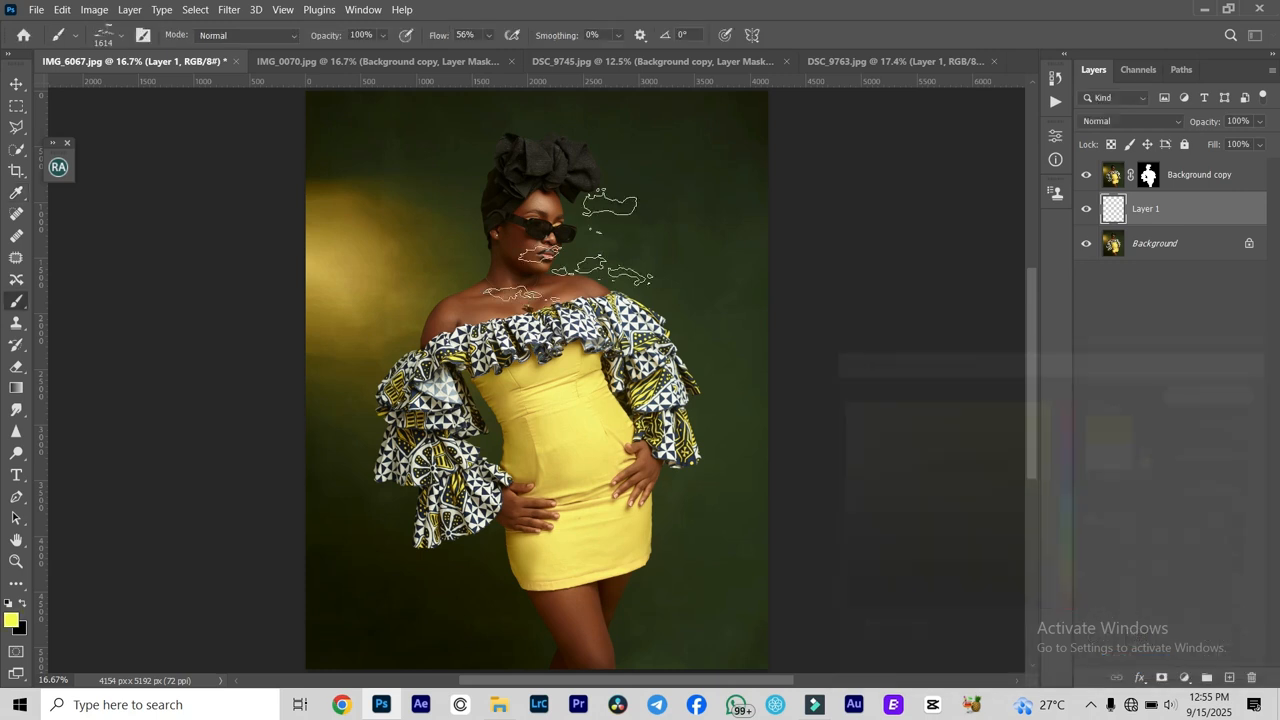
- Enlarge the cloud brush to 2700 px and stamp yellow clouds across the green backdrop around the woman
{"action": "key", "text": "bracketright"}
{"action": "key", "text": "bracketright"}
{"action": "key", "text": "bracketright"}
{"action": "key", "text": "bracketright"}
{"action": "key", "text": "bracketright"}
{"action": "key", "text": "bracketright"}
{"action": "key", "text": "bracketright"}
{"action": "key", "text": "bracketright"}
{"action": "key", "text": "bracketright"}
{"action": "key", "text": "bracketright"}
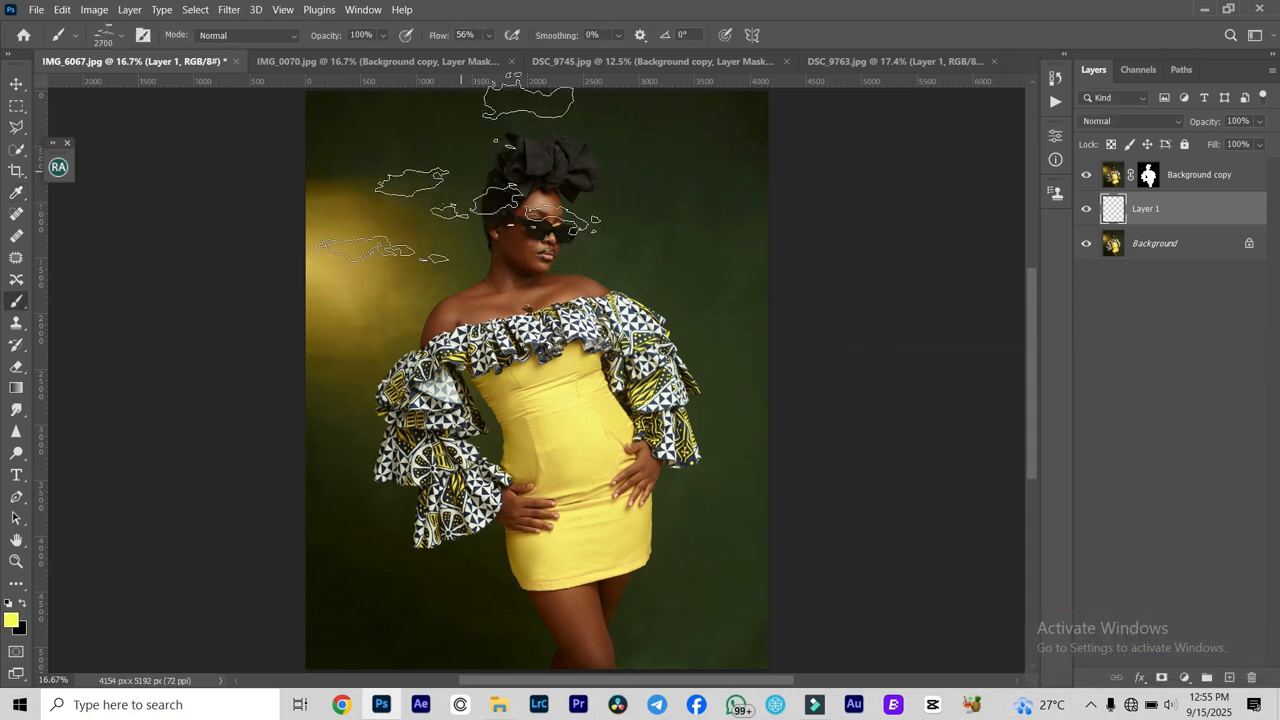
{"action": "left_click", "coordinate": [459, 173]}
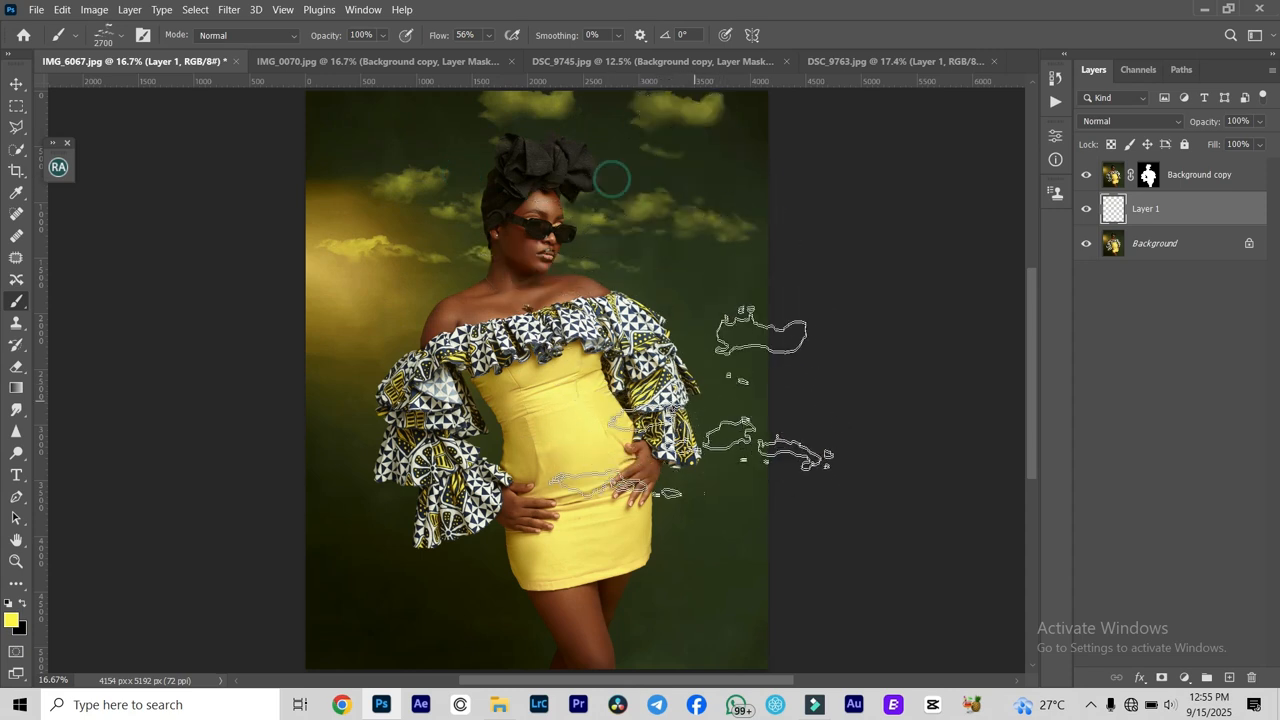
{"action": "left_click", "coordinate": [653, 240]}
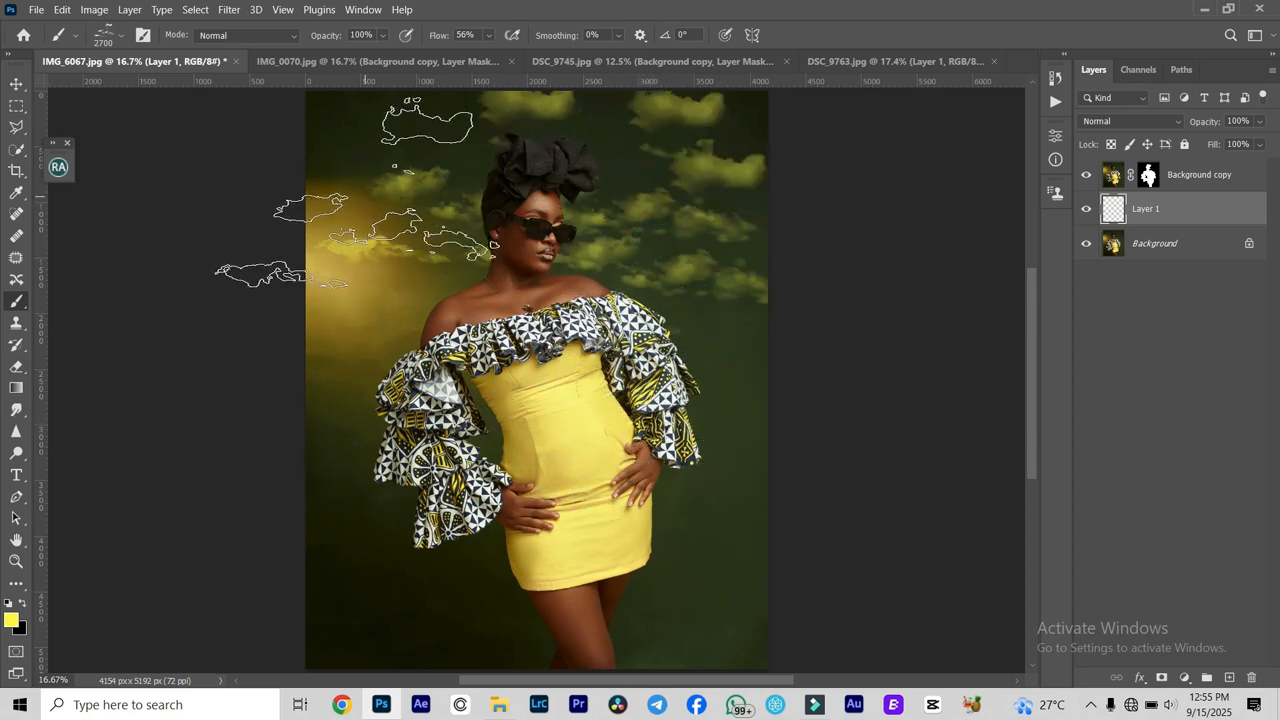
{"action": "left_click", "coordinate": [334, 194]}
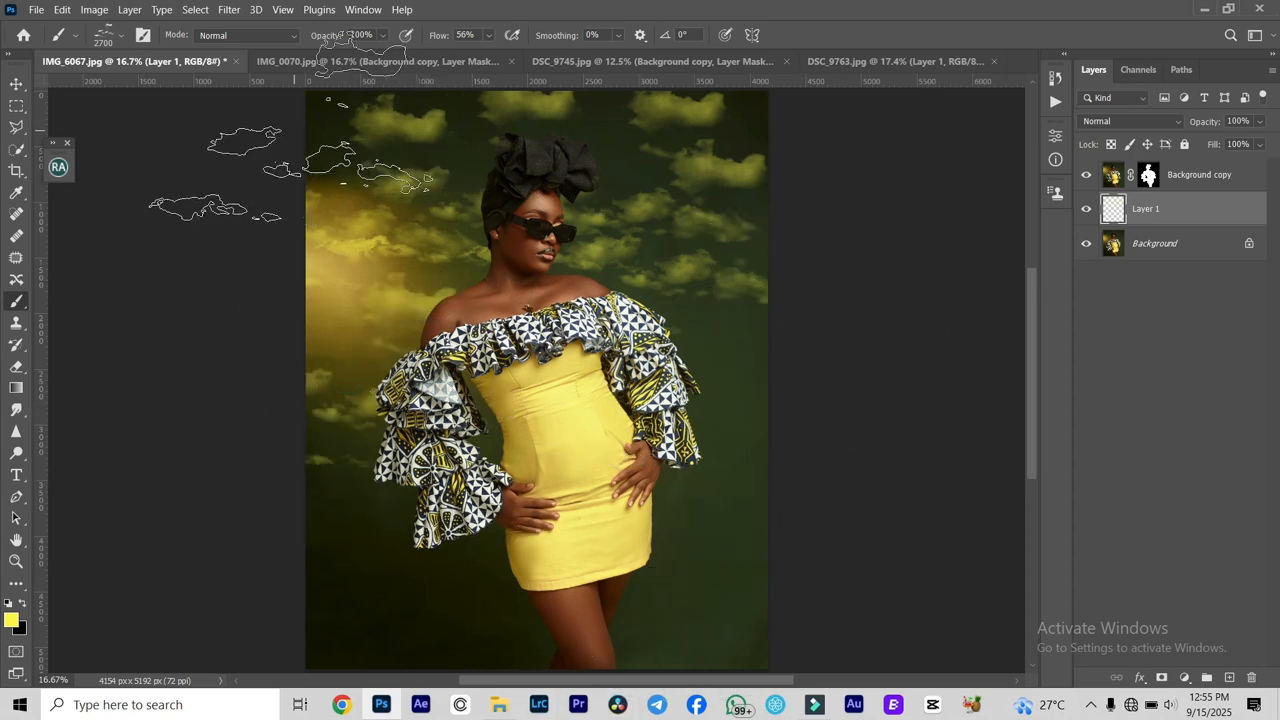
- Switch to the IMG_0070.jpg document and add an empty layer directly above its Background layer
{"action": "left_click", "coordinate": [318, 64]}
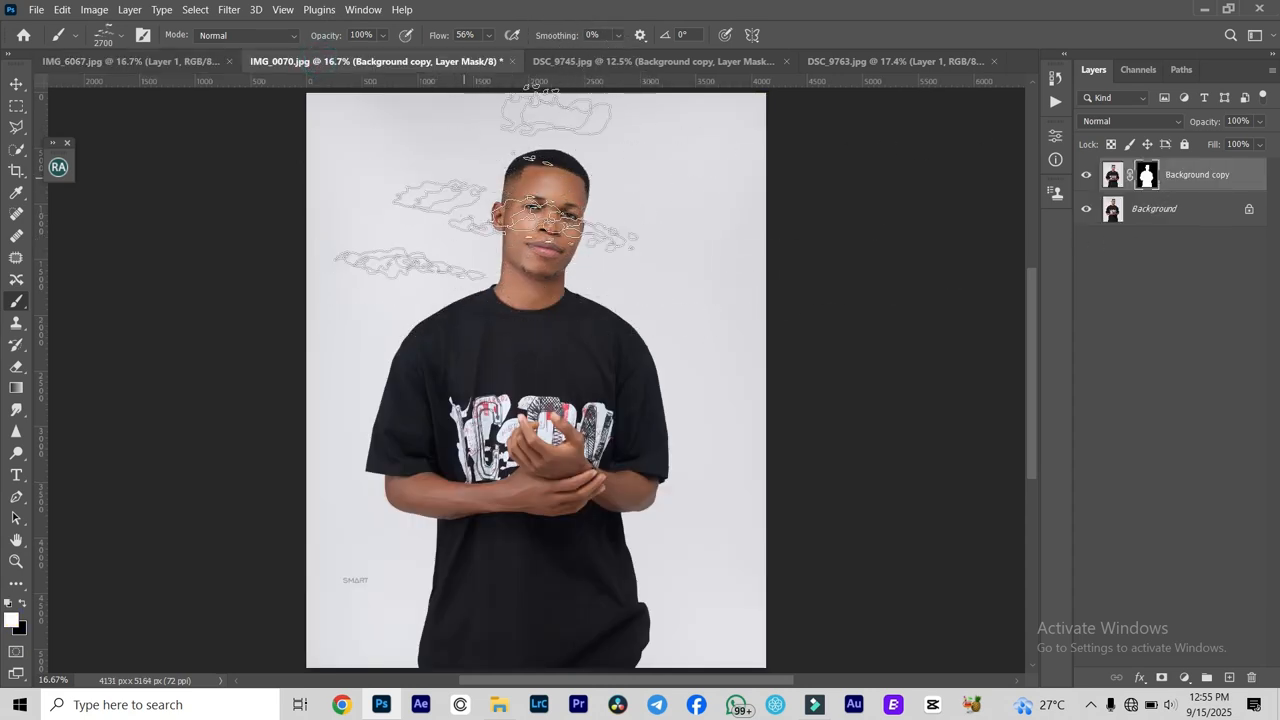
{"action": "left_click", "coordinate": [1170, 218]}
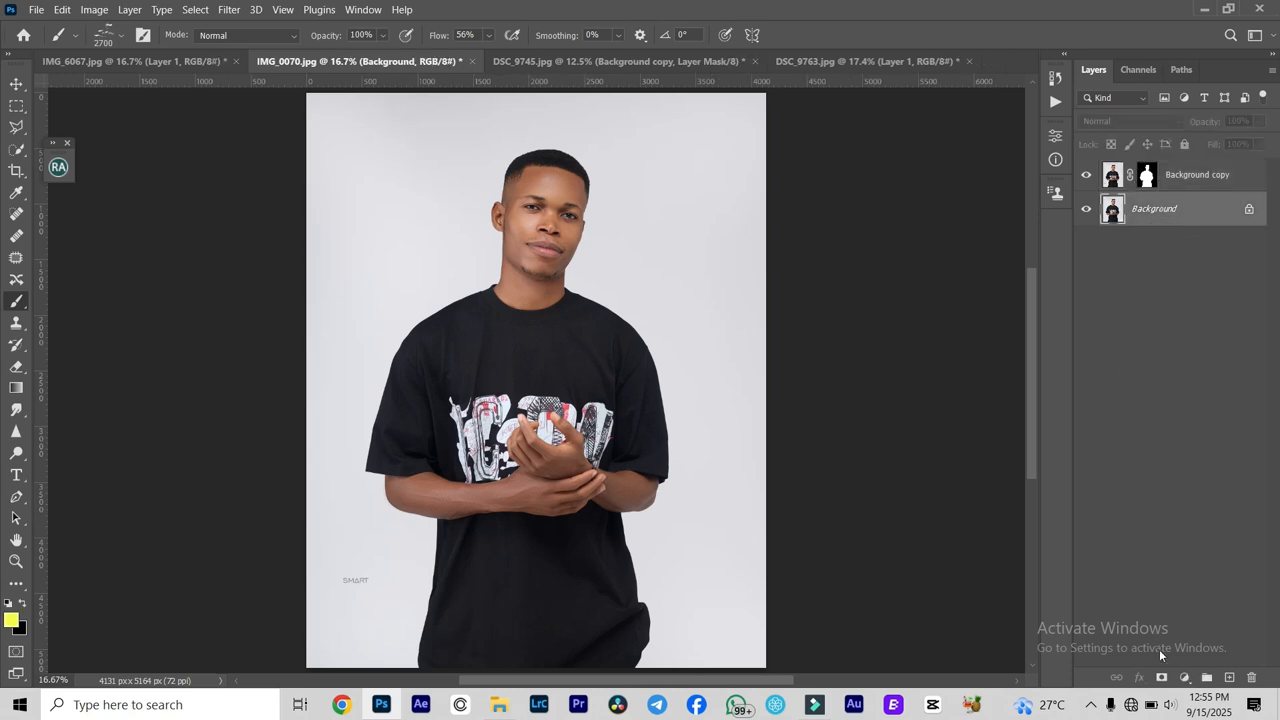
{"action": "left_click", "coordinate": [1231, 682]}
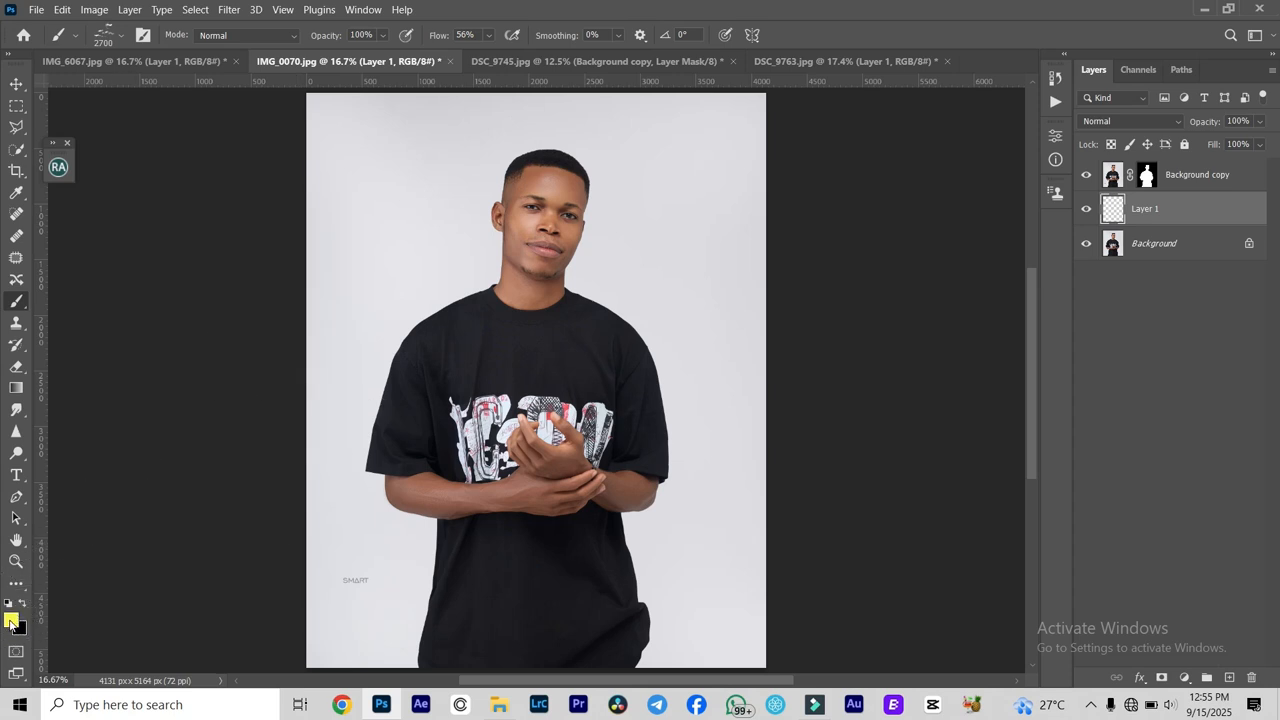
- Stamp white clouds with the 2700 px cloud brush over the pale backdrop around the man, and duplicate the cloud layer
{"action": "left_click", "coordinate": [11, 621]}
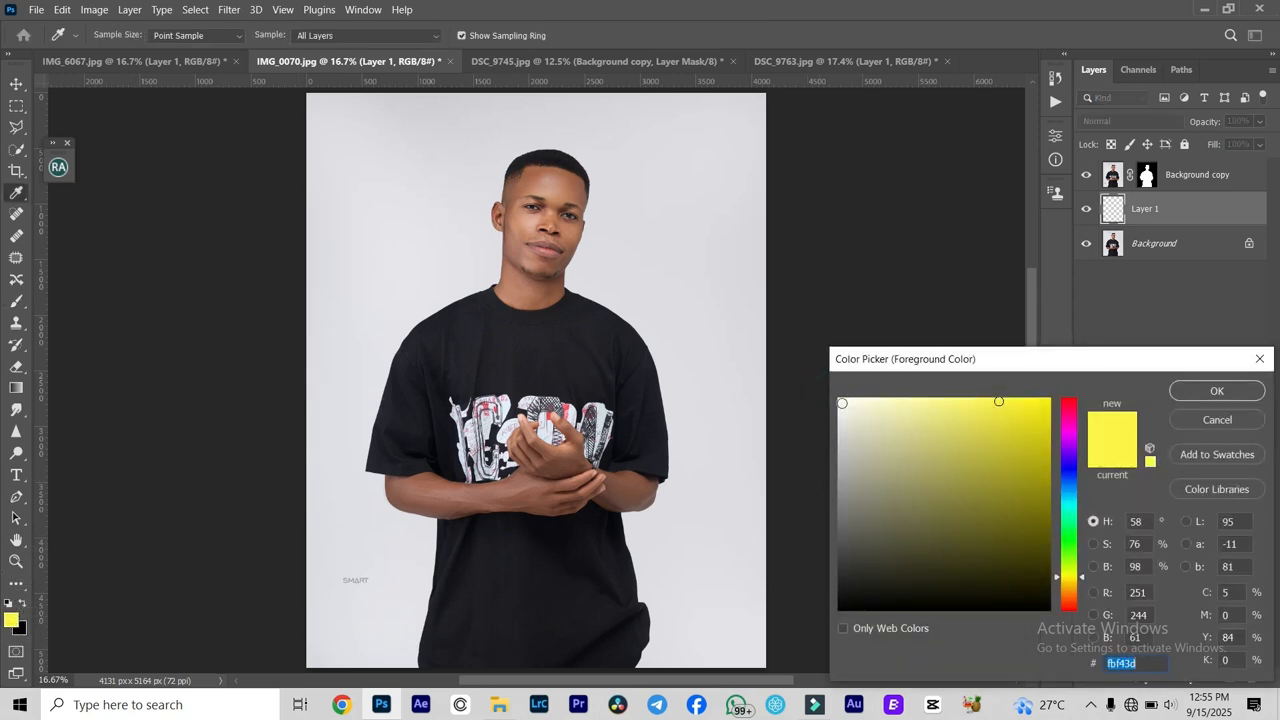
{"action": "left_click", "coordinate": [841, 401]}
{"action": "left_click", "coordinate": [1216, 389]}
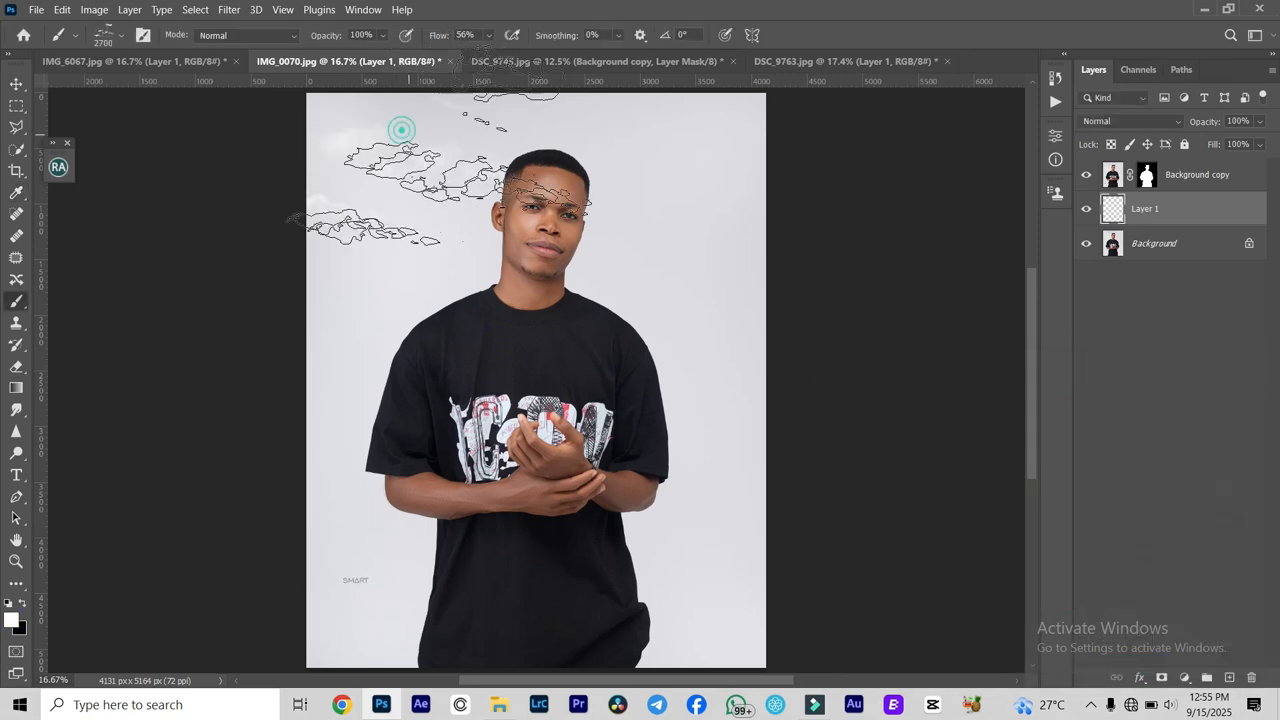
{"action": "left_click", "coordinate": [617, 200]}
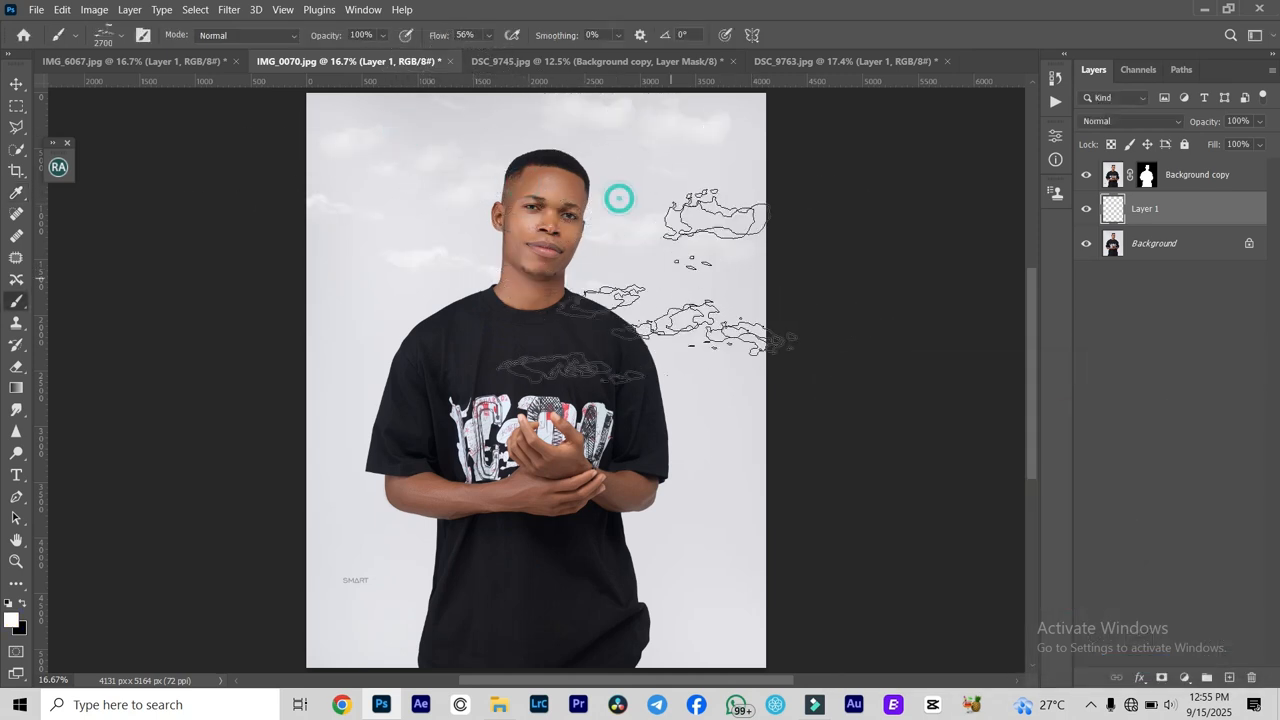
{"action": "left_click", "coordinate": [590, 281]}
{"action": "left_click", "coordinate": [426, 269]}
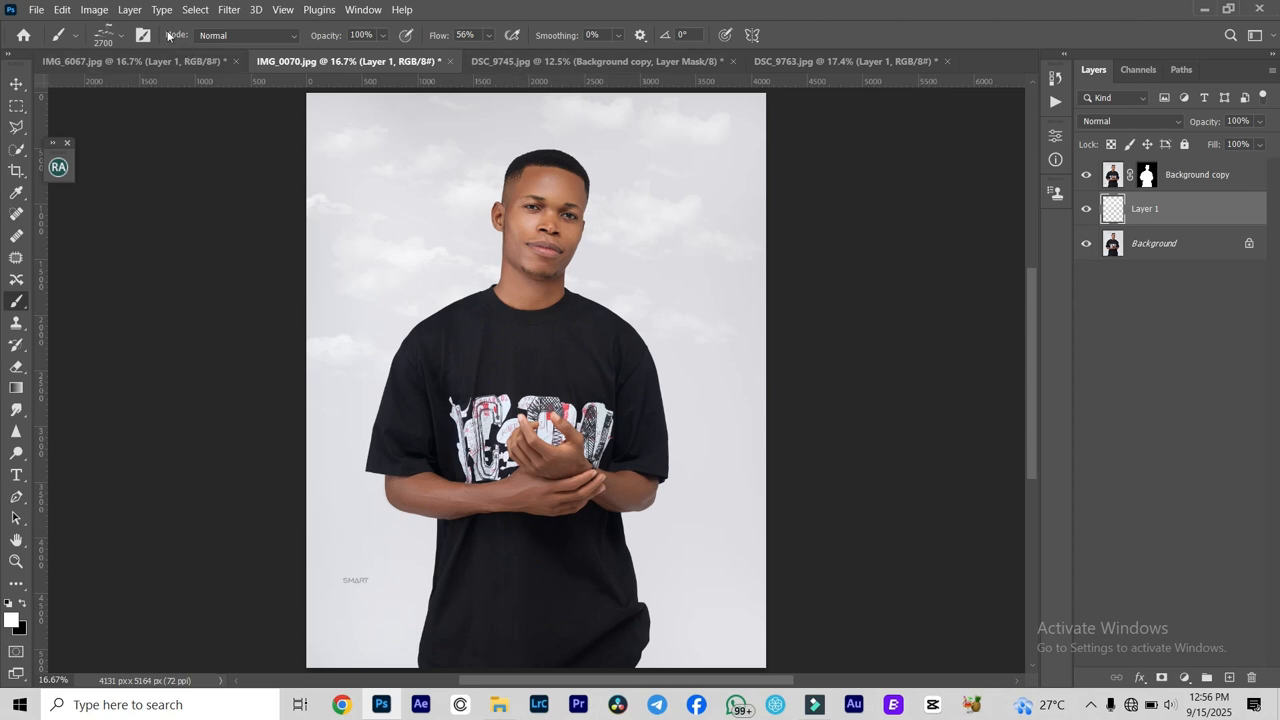
{"action": "left_click_drag", "start_coordinate": [1205, 218], "coordinate": [1225, 679]}
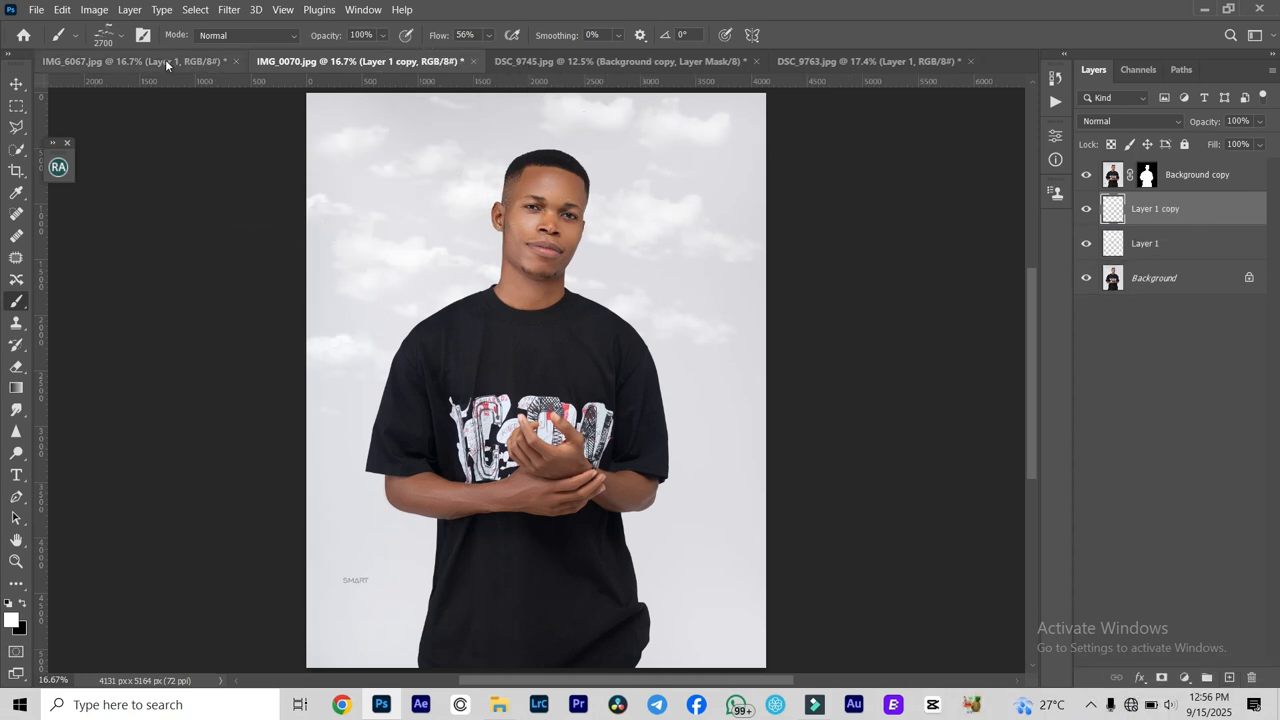
- Return to the IMG_6067.jpg document, hide its yellow cloud layer and add an empty layer above it
{"action": "left_click", "coordinate": [163, 61]}
{"action": "left_click_drag", "start_coordinate": [1195, 221], "coordinate": [1189, 227]}
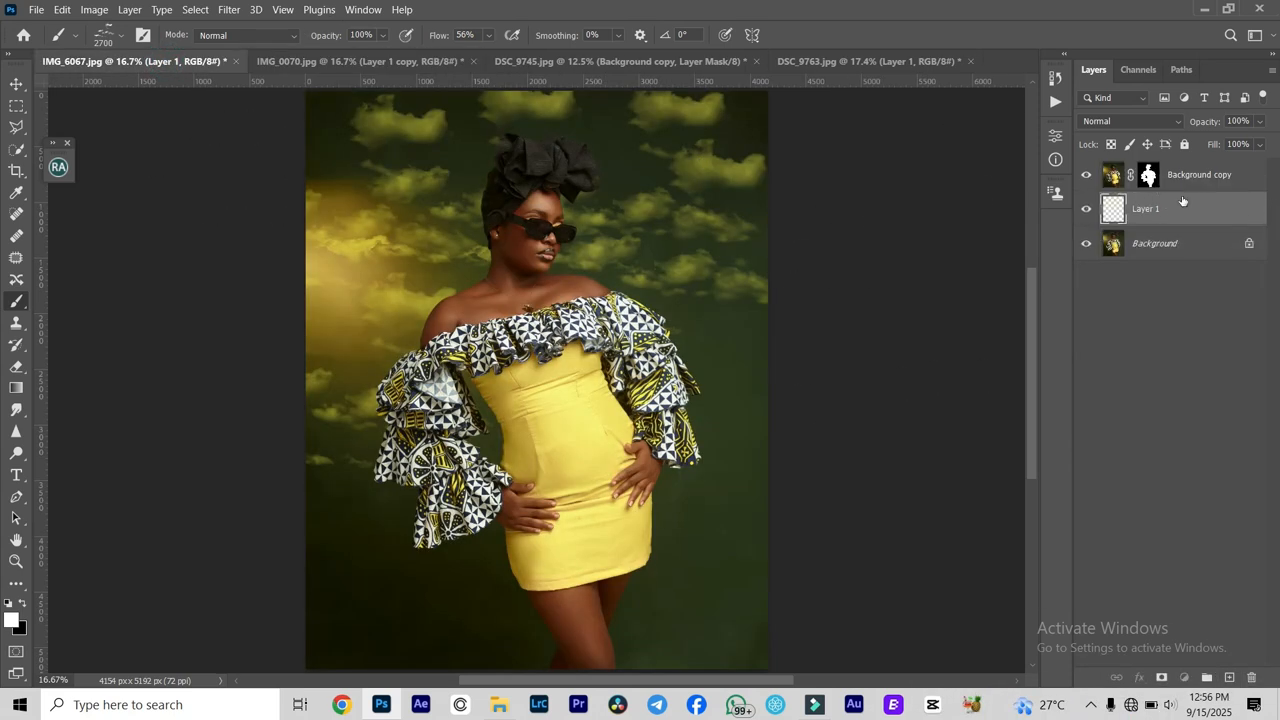
{"action": "left_click", "coordinate": [1087, 209]}
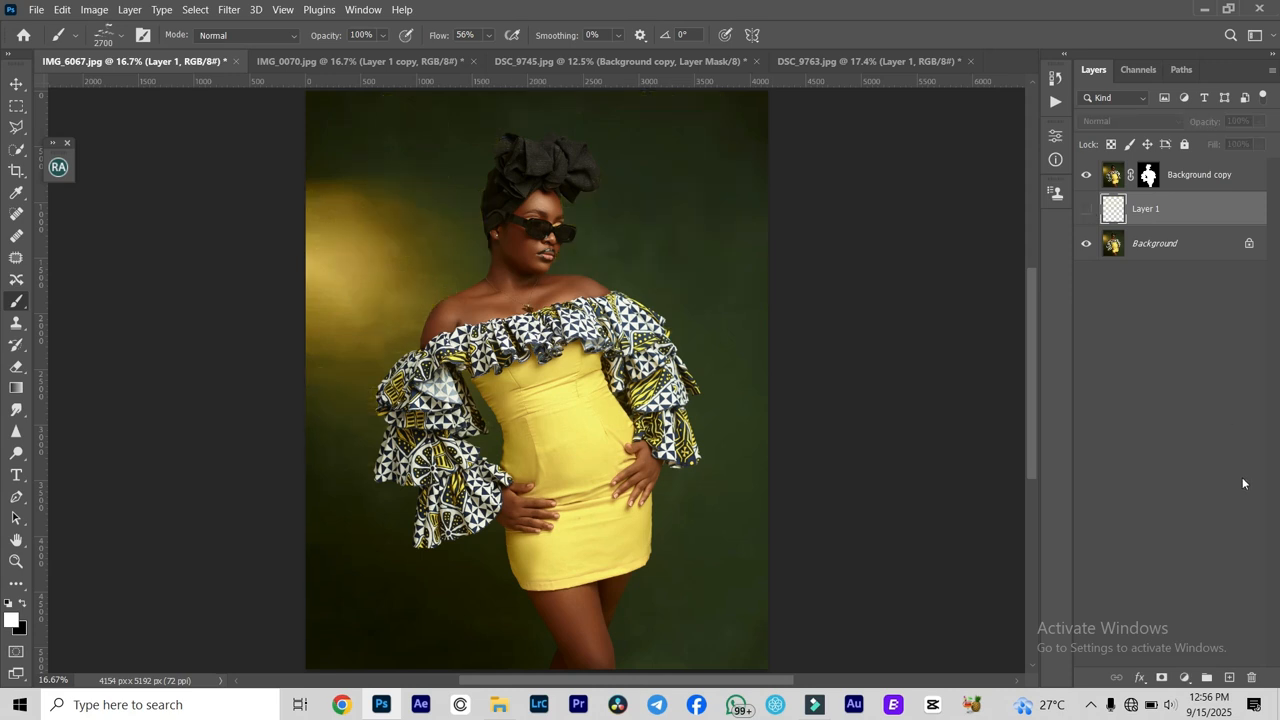
{"action": "left_click", "coordinate": [1228, 679]}
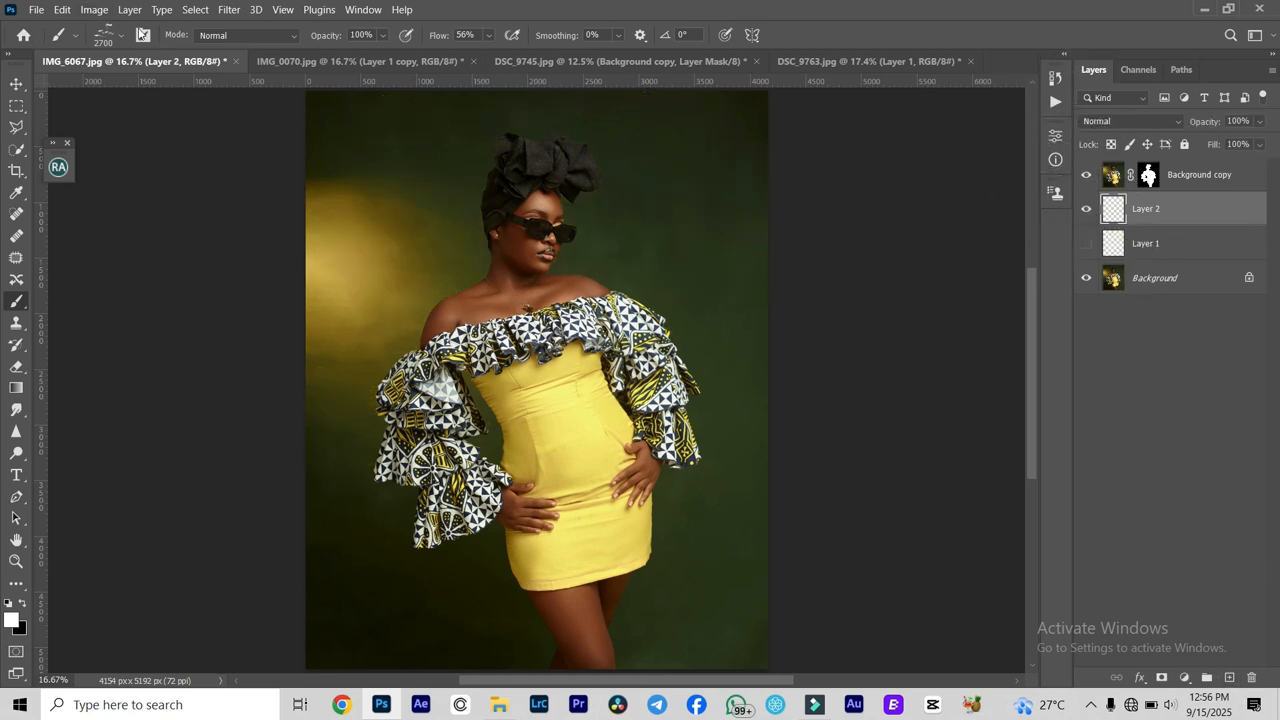
- Choose the Moon 1 brush from the 20 Moon Brushes set and stamp a white moon behind the woman's head
{"action": "left_click", "coordinate": [119, 38]}
{"action": "scroll", "coordinate": [99, 278], "scroll_direction": "up", "scroll_amount": 2}
{"action": "scroll", "coordinate": [98, 275], "scroll_direction": "down", "scroll_amount": 1}
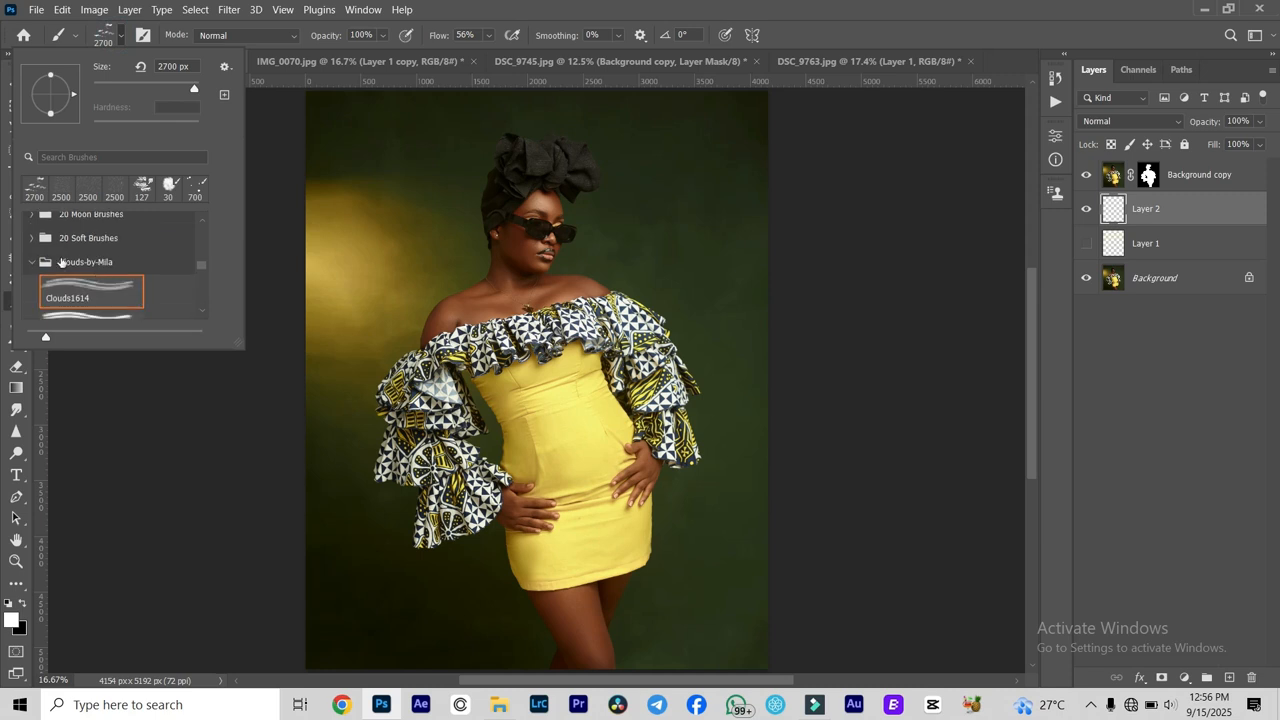
{"action": "left_click", "coordinate": [33, 262]}
{"action": "scroll", "coordinate": [80, 257], "scroll_direction": "up", "scroll_amount": 1}
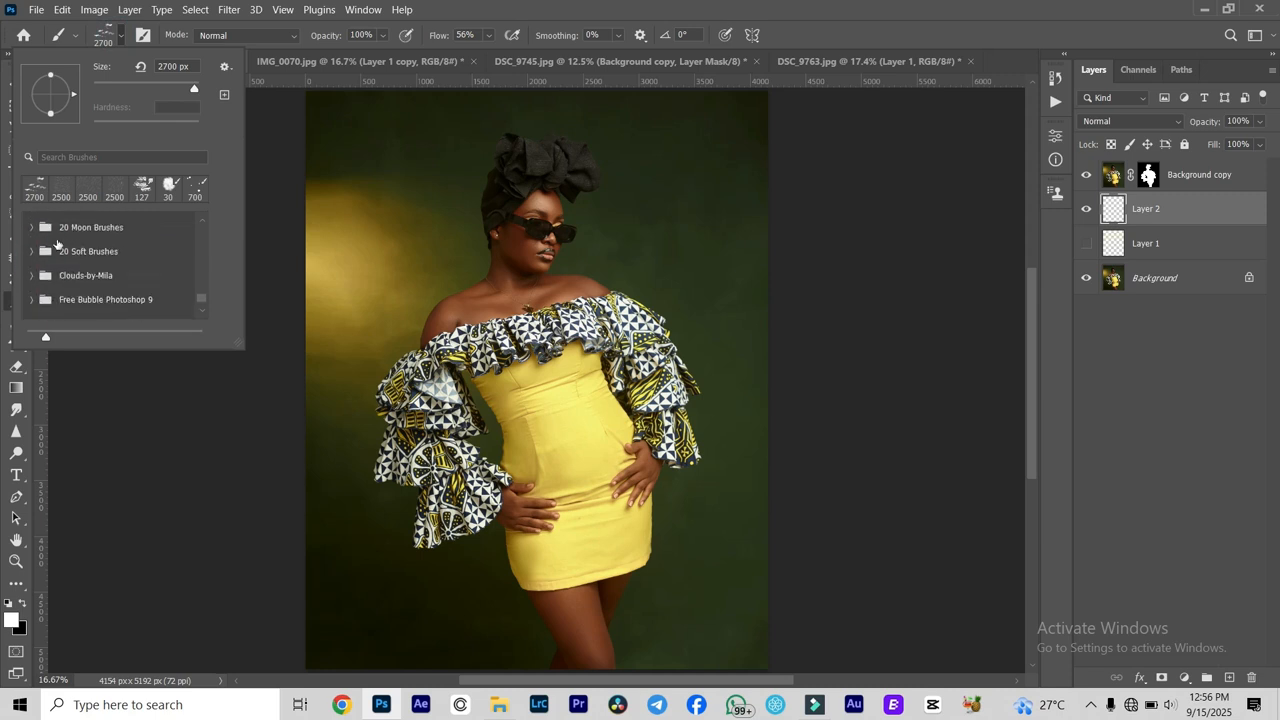
{"action": "left_click", "coordinate": [32, 252]}
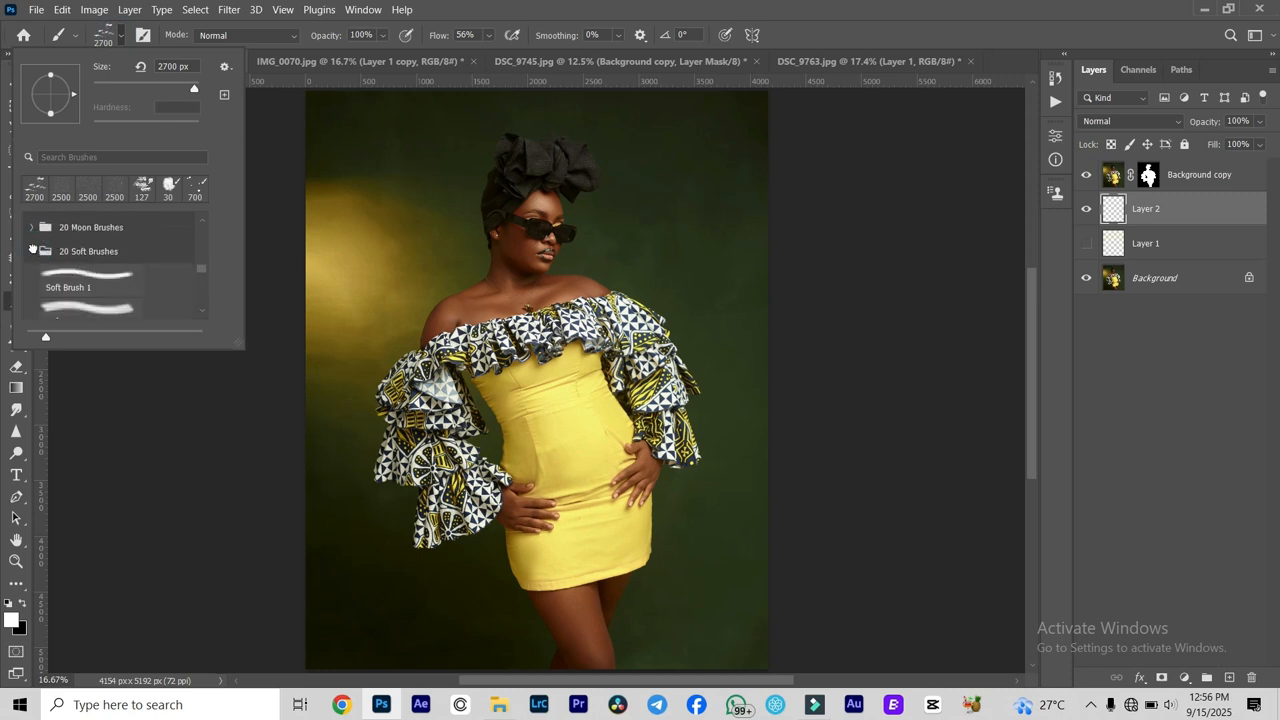
{"action": "left_click", "coordinate": [32, 251]}
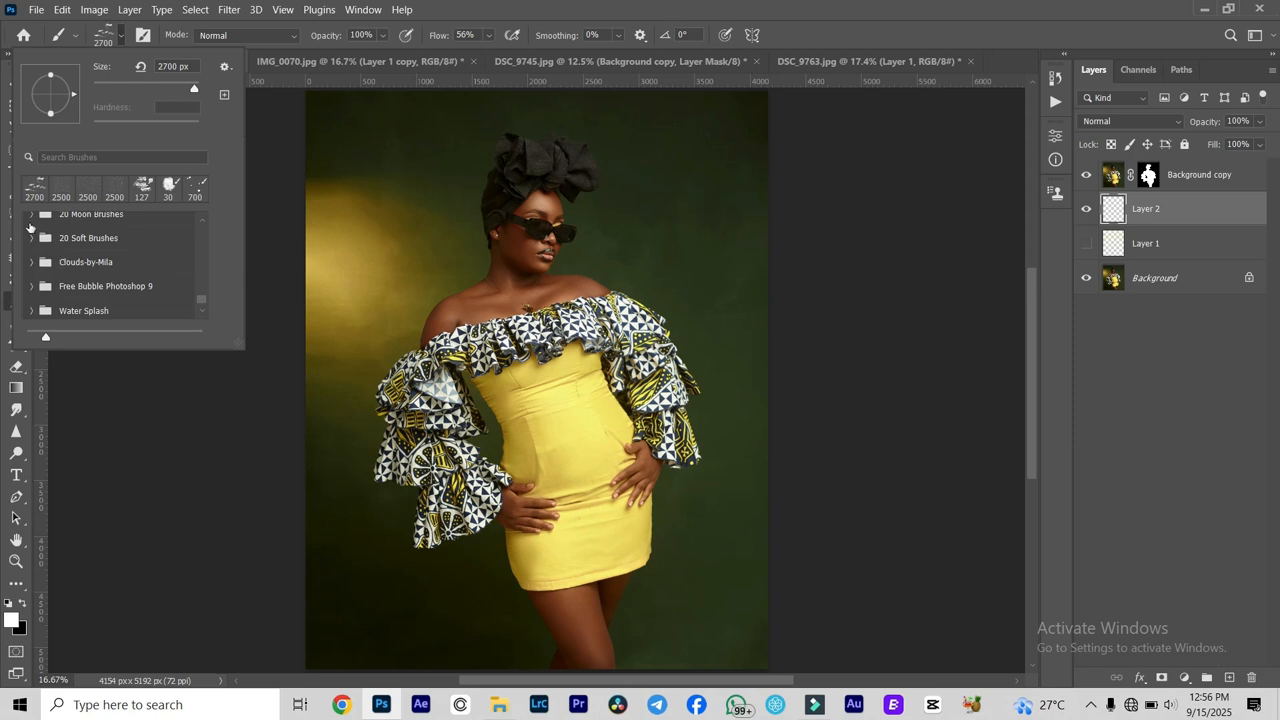
{"action": "left_click", "coordinate": [29, 215]}
{"action": "left_click", "coordinate": [90, 240]}
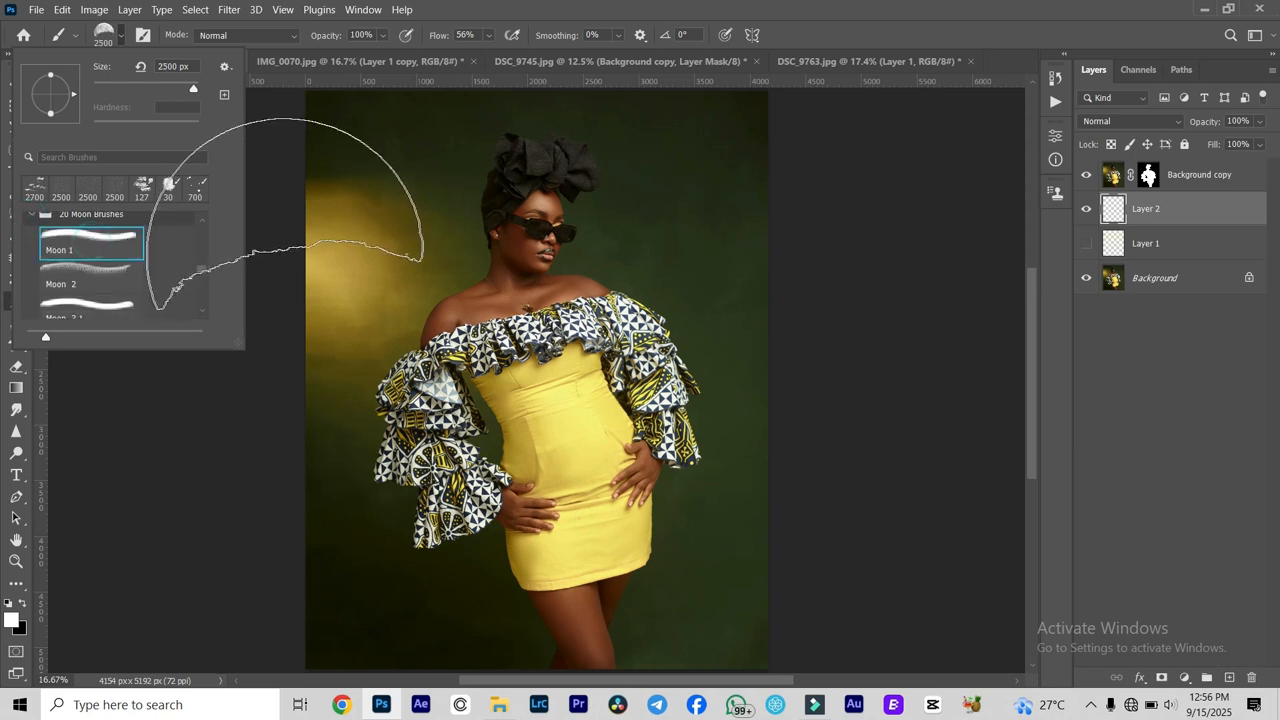
{"action": "left_click", "coordinate": [500, 188]}
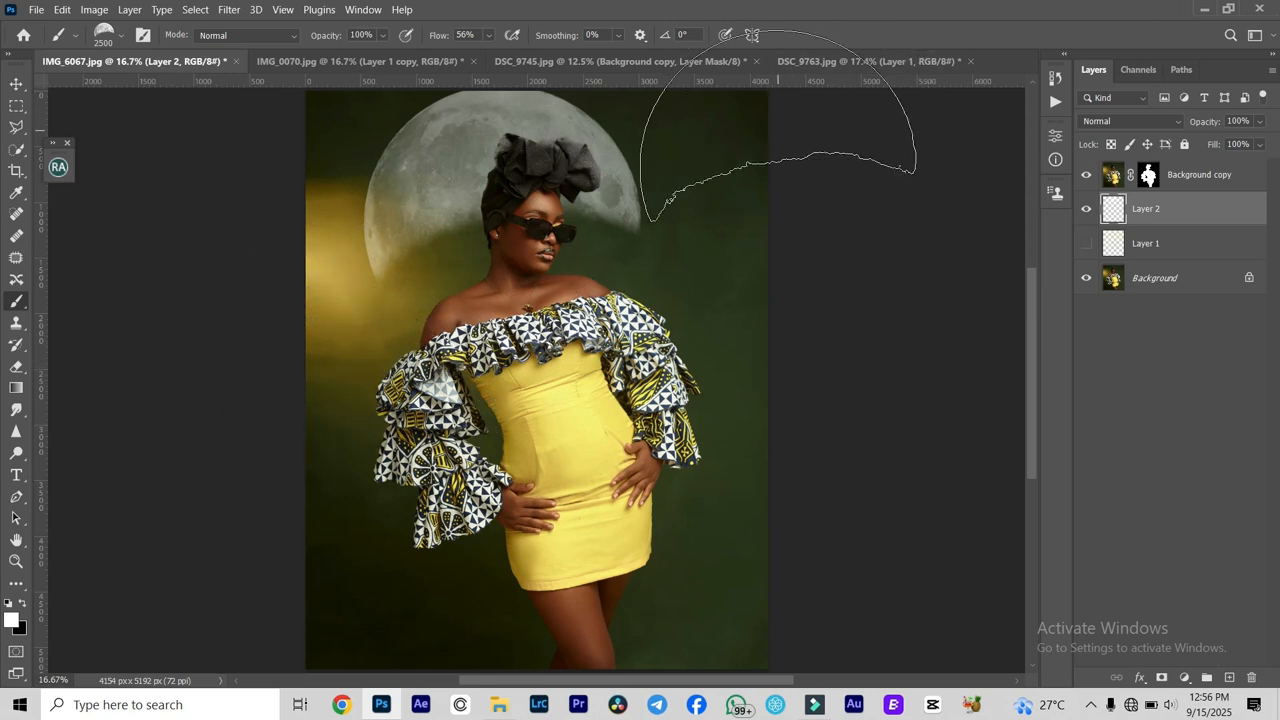
- Try rotating the moon to 165.74° and moving it into the backdrop's upper-left corner, and undo both the transform and the stamp
{"action": "key", "text": "ctrl+t"}
{"action": "left_click_drag", "start_coordinate": [661, 290], "coordinate": [647, 238]}
{"action": "left_click_drag", "start_coordinate": [352, 109], "coordinate": [466, 139]}
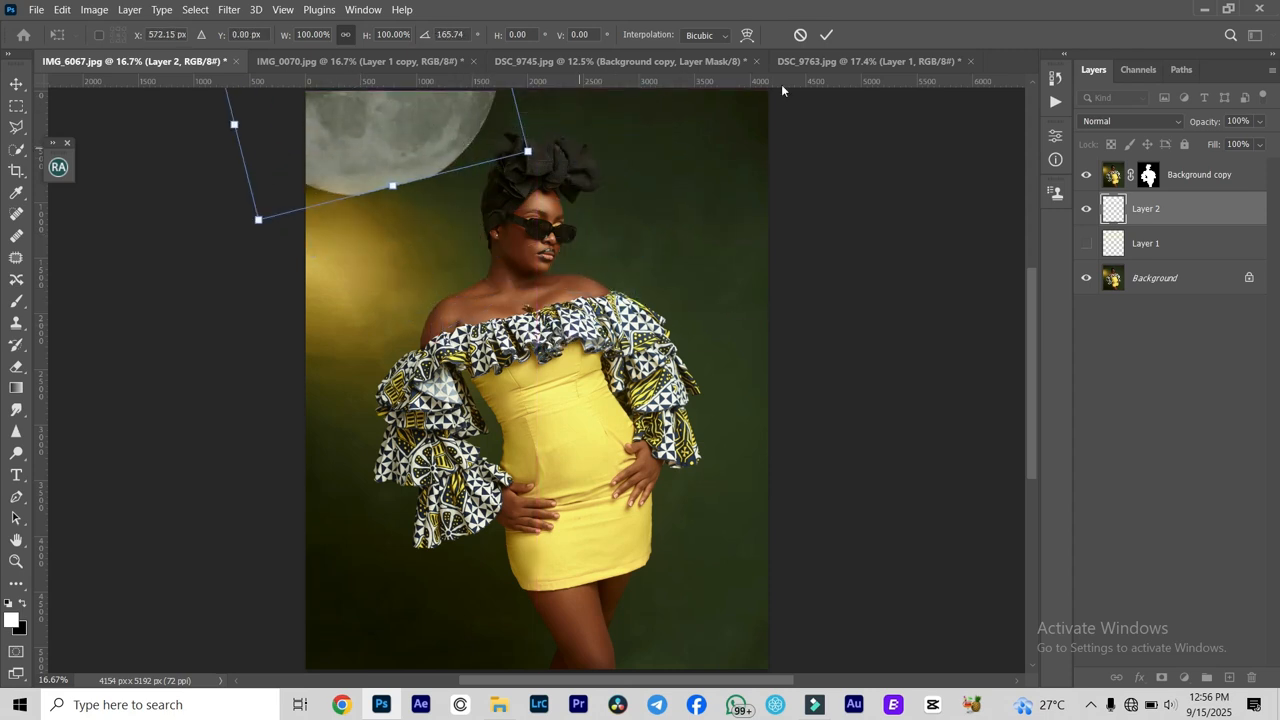
{"action": "left_click", "coordinate": [826, 35]}
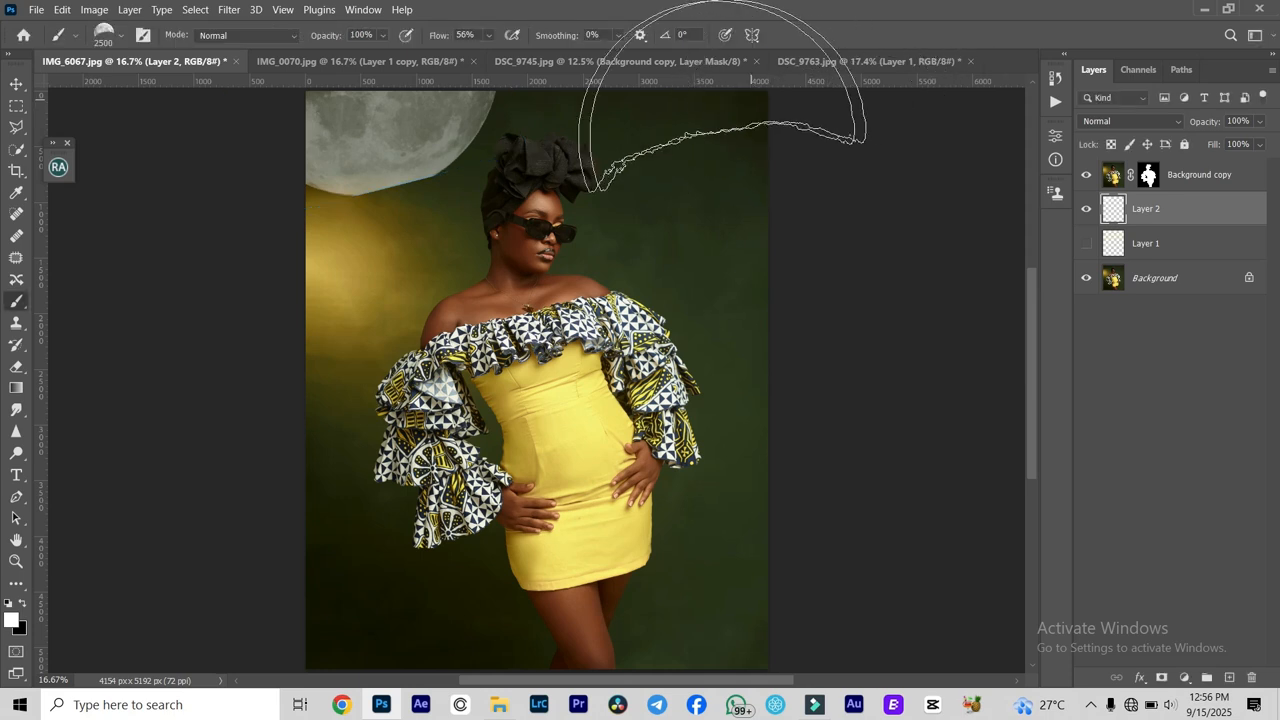
{"action": "key", "text": "ctrl+minus"}
{"action": "key", "text": "ctrl+minus"}
{"action": "key", "text": "ctrl+plus"}
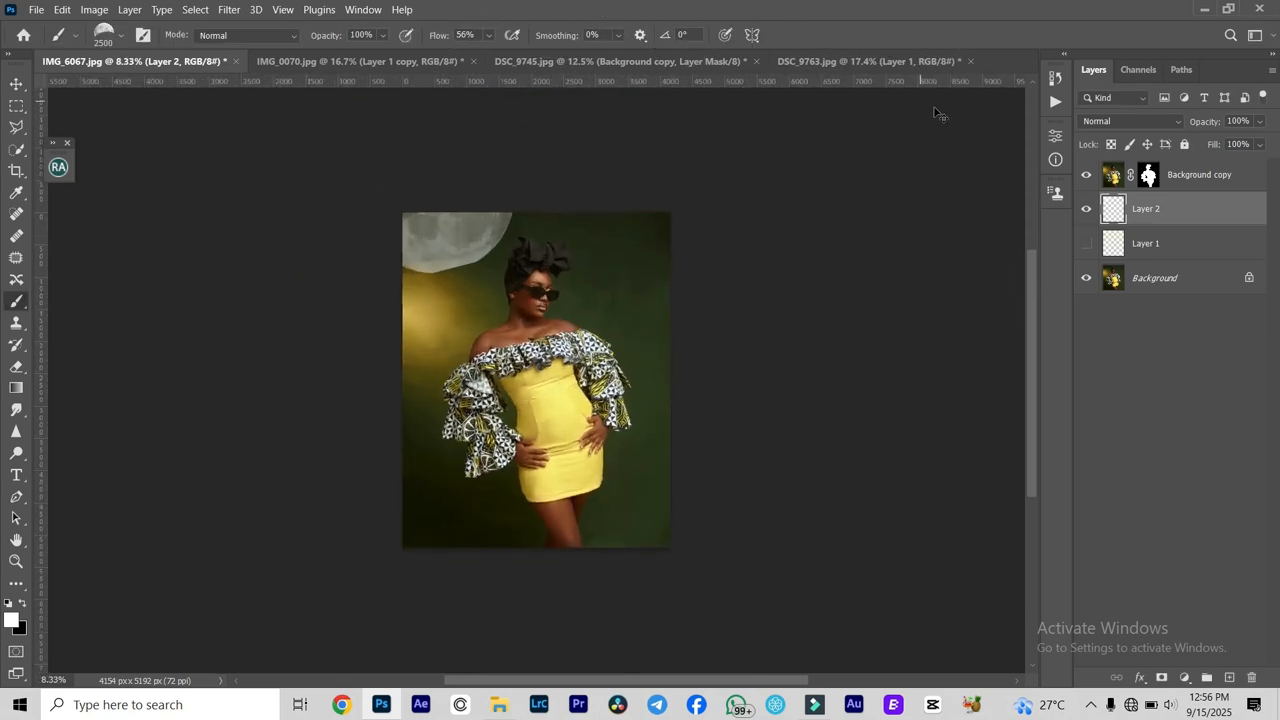
{"action": "key", "text": "ctrl+z"}
{"action": "key", "text": "ctrl+z"}
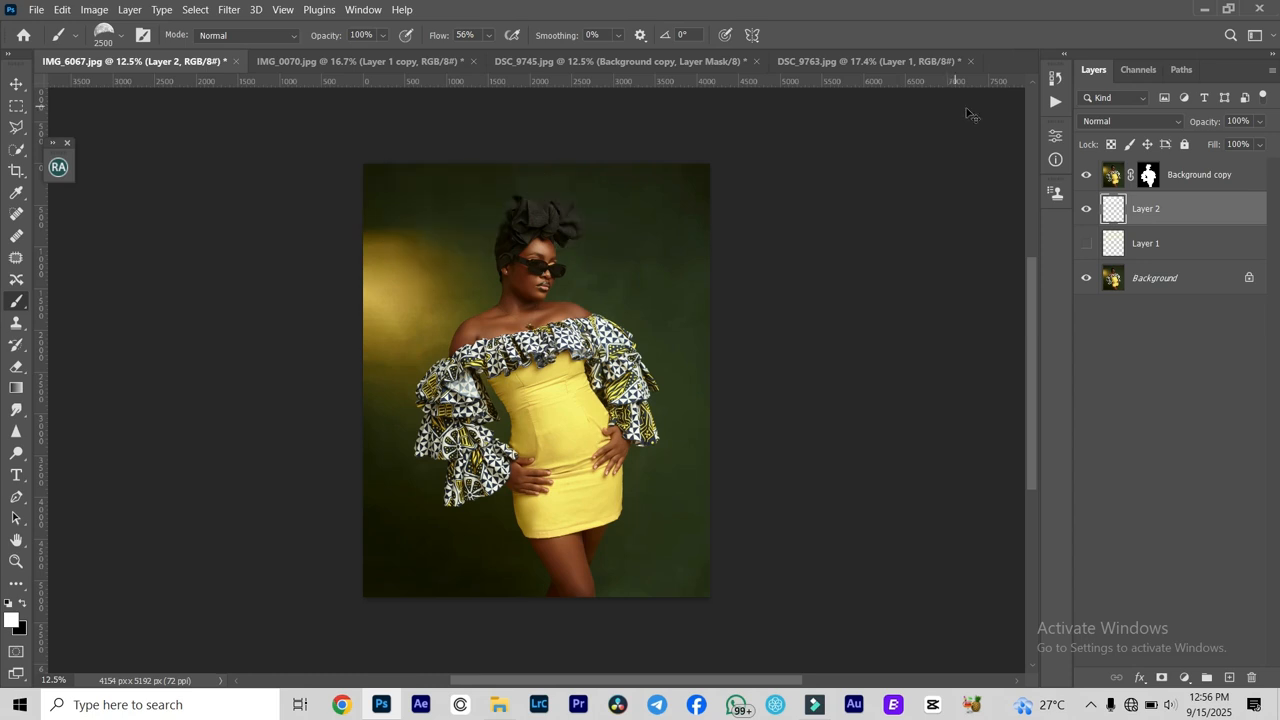
- Test the Moon 2 and Moon 3 1 brushes behind the woman's head, undoing each stamp
{"action": "left_click", "coordinate": [119, 37]}
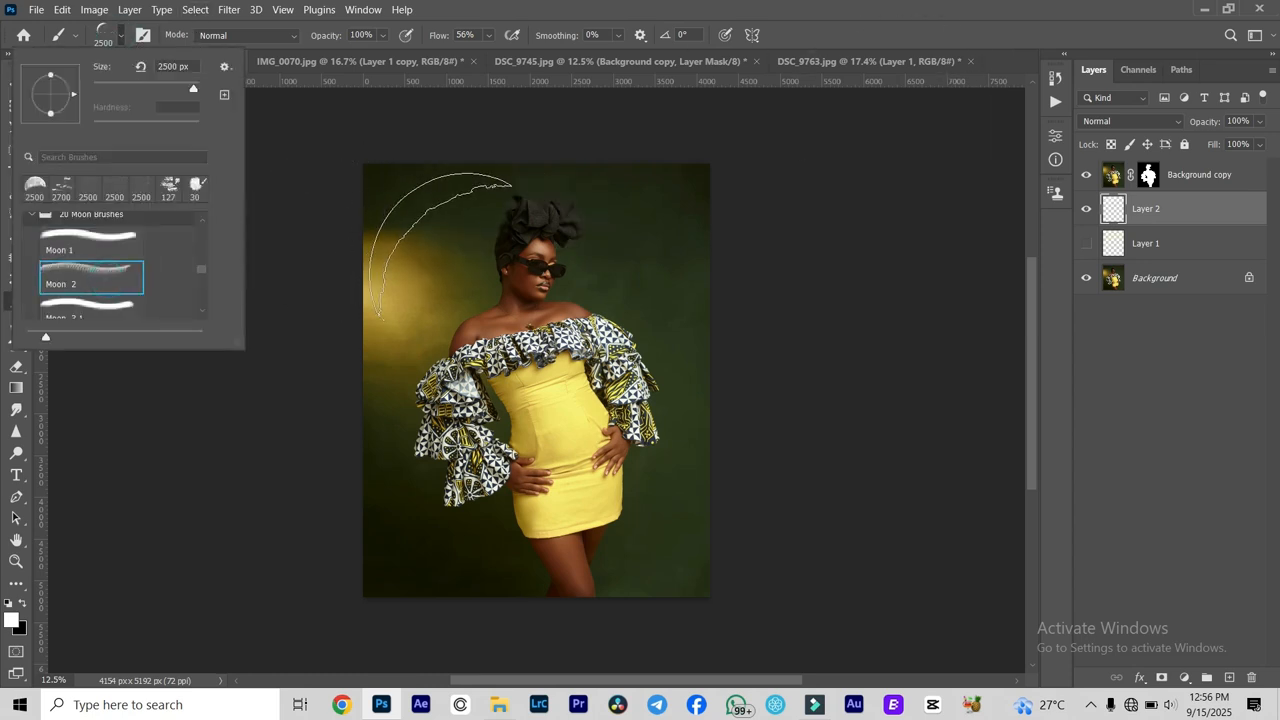
{"action": "left_click", "coordinate": [512, 286]}
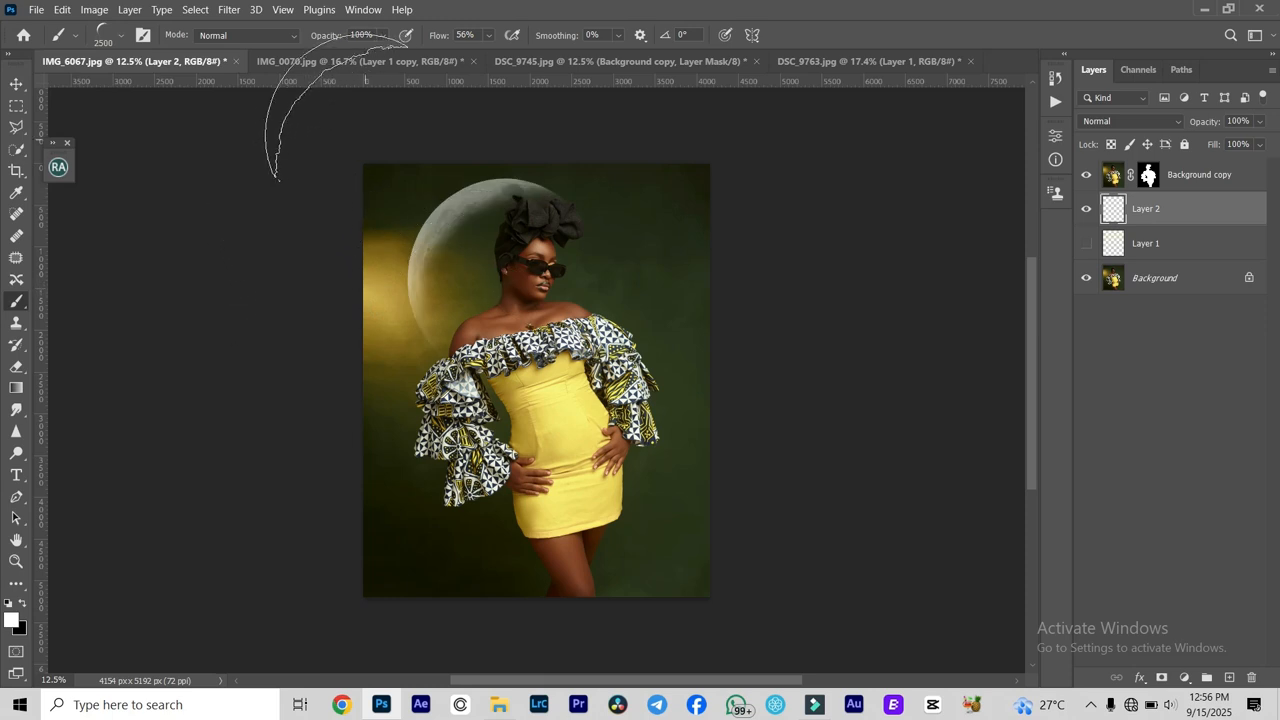
{"action": "key", "text": "ctrl+z"}
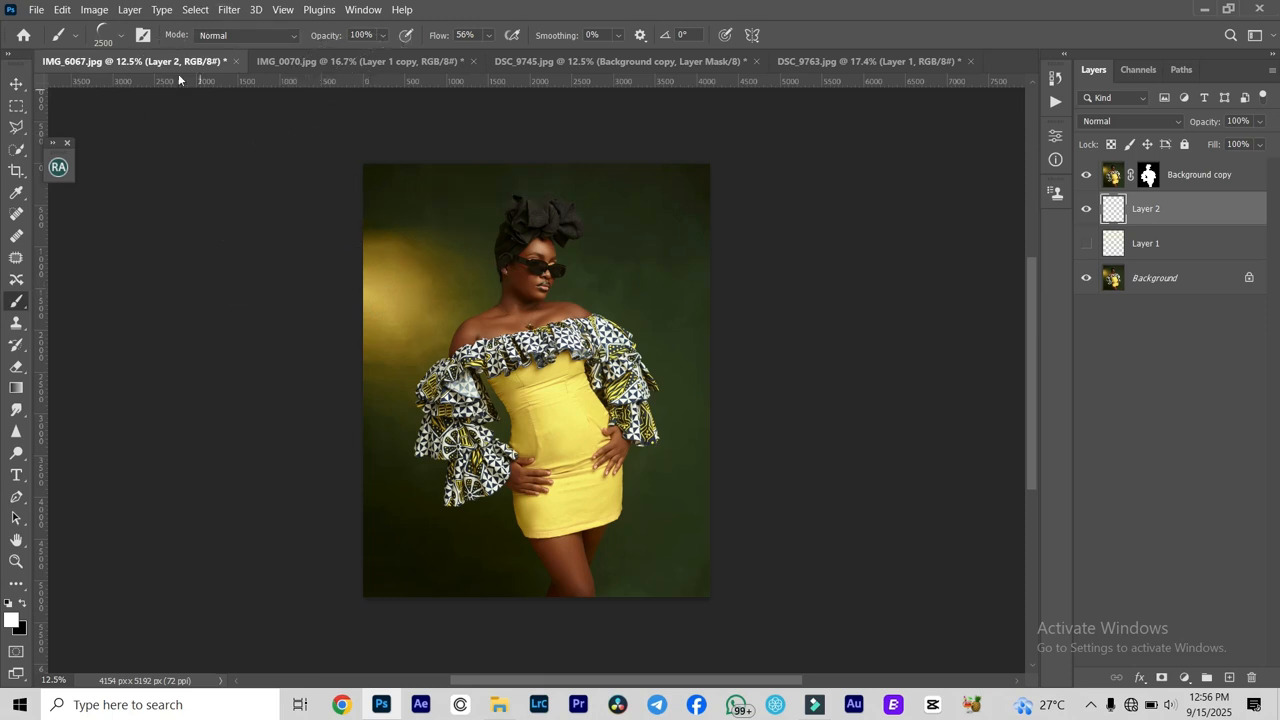
{"action": "left_click", "coordinate": [119, 38]}
{"action": "scroll", "coordinate": [100, 290], "scroll_direction": "down", "scroll_amount": 1}
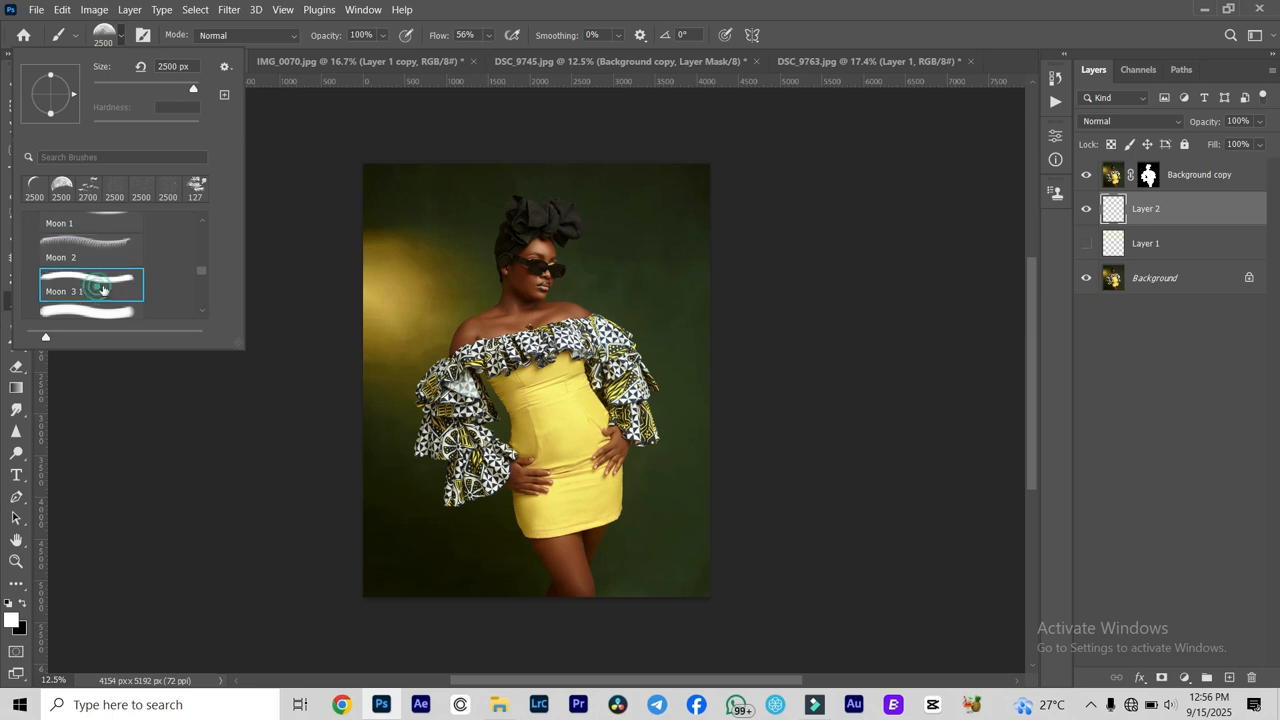
{"action": "left_click", "coordinate": [529, 212]}
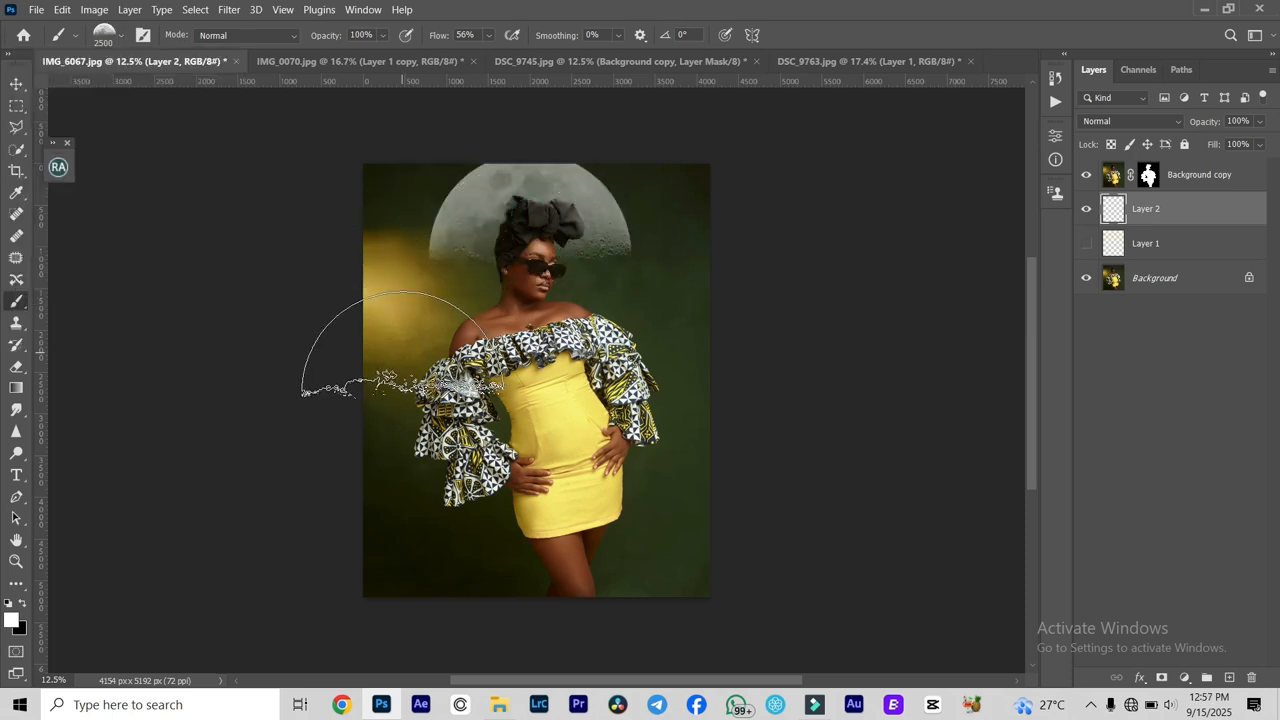
{"action": "key", "text": "ctrl+z"}
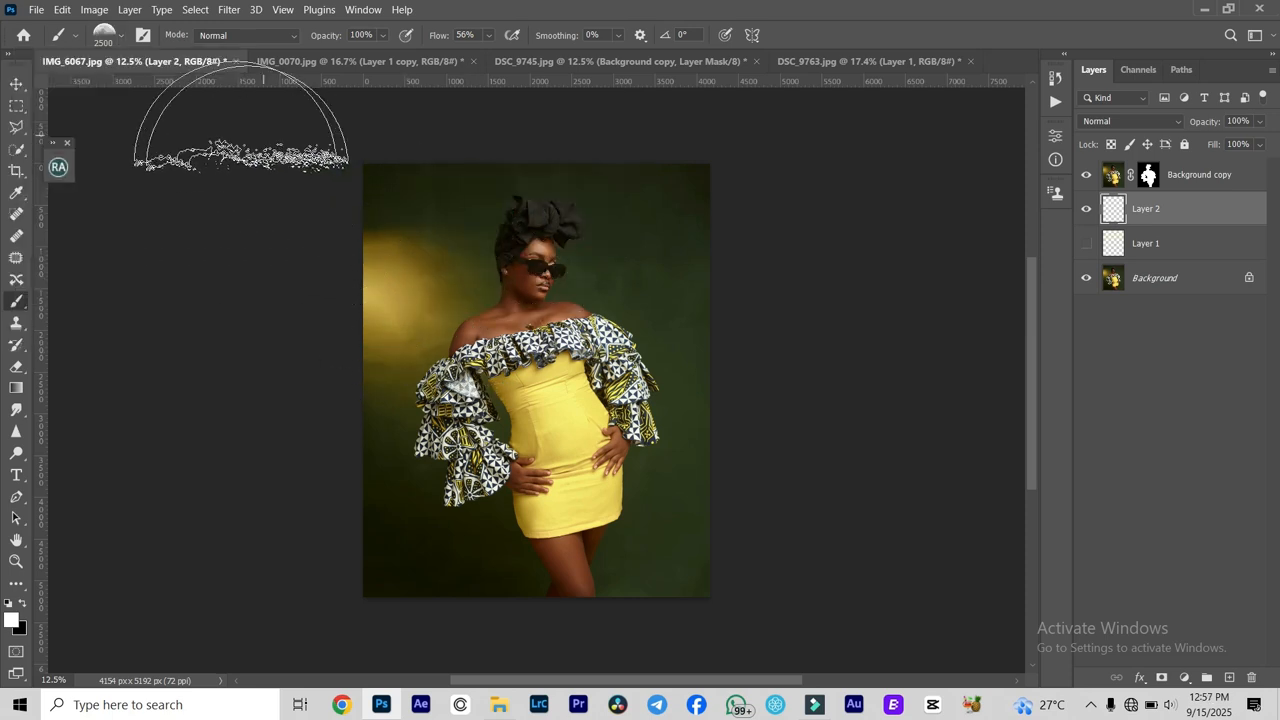
- Test the full-moon brush with the tree silhouette beside the woman's head and undo the stamp
{"action": "left_click", "coordinate": [117, 42]}
{"action": "scroll", "coordinate": [100, 280], "scroll_direction": "down", "scroll_amount": 5}
{"action": "left_click", "coordinate": [109, 292]}
{"action": "left_click", "coordinate": [440, 262]}
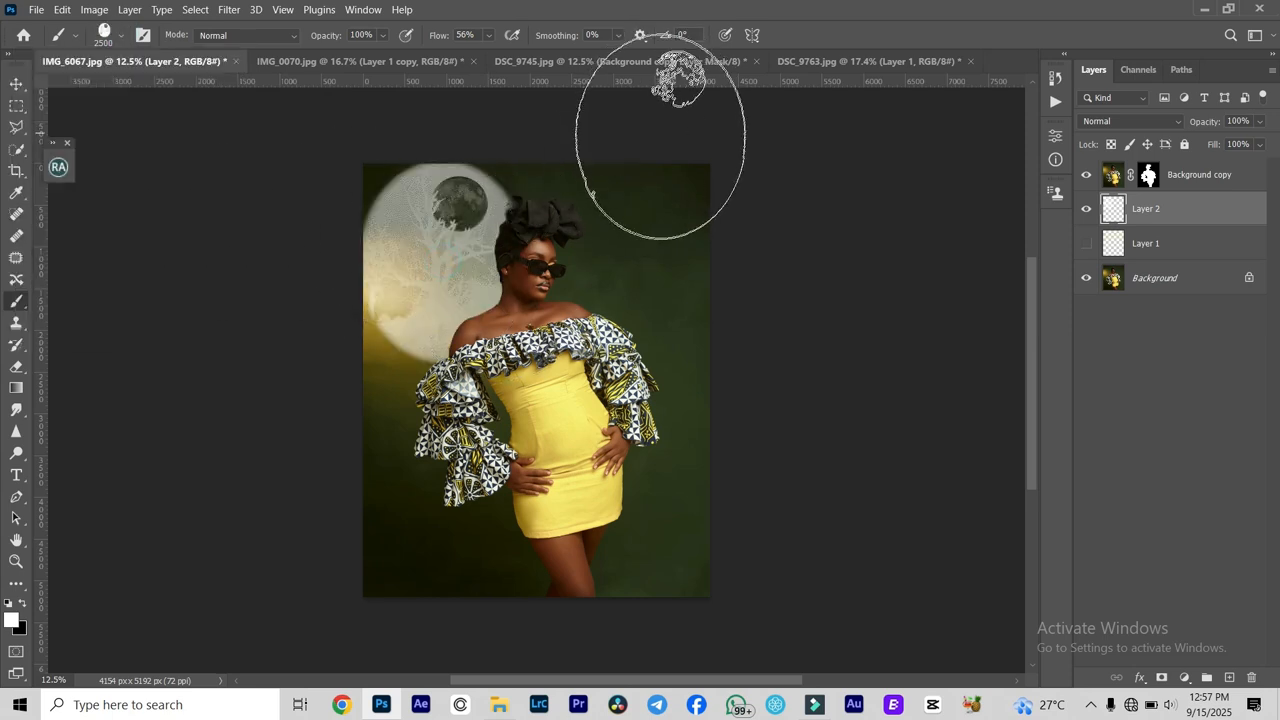
{"action": "key", "text": "ctrl+z"}
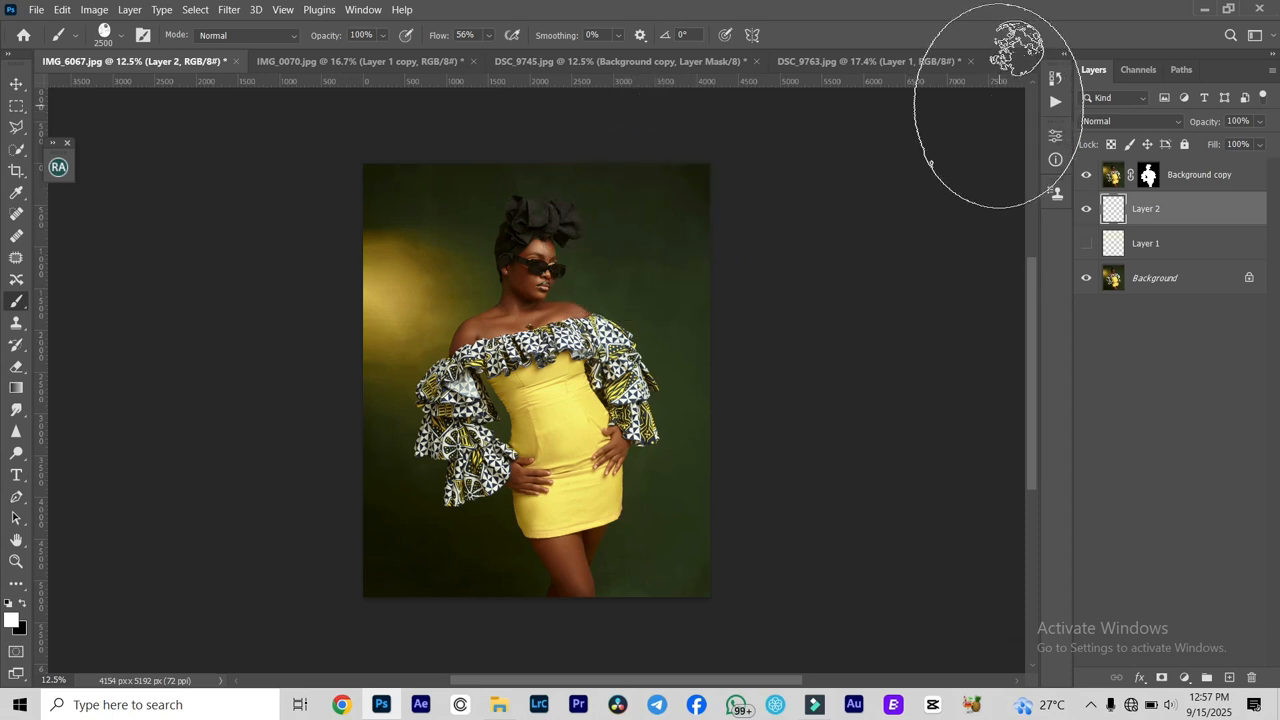
- Choose brush 46 from the Free Bubble Photoshop 9 set and stamp white bubbles across the backdrop around the woman
{"action": "left_click", "coordinate": [123, 38]}
{"action": "scroll", "coordinate": [100, 252], "scroll_direction": "down", "scroll_amount": 3}
{"action": "scroll", "coordinate": [100, 255], "scroll_direction": "up", "scroll_amount": 5}
{"action": "left_click", "coordinate": [31, 259]}
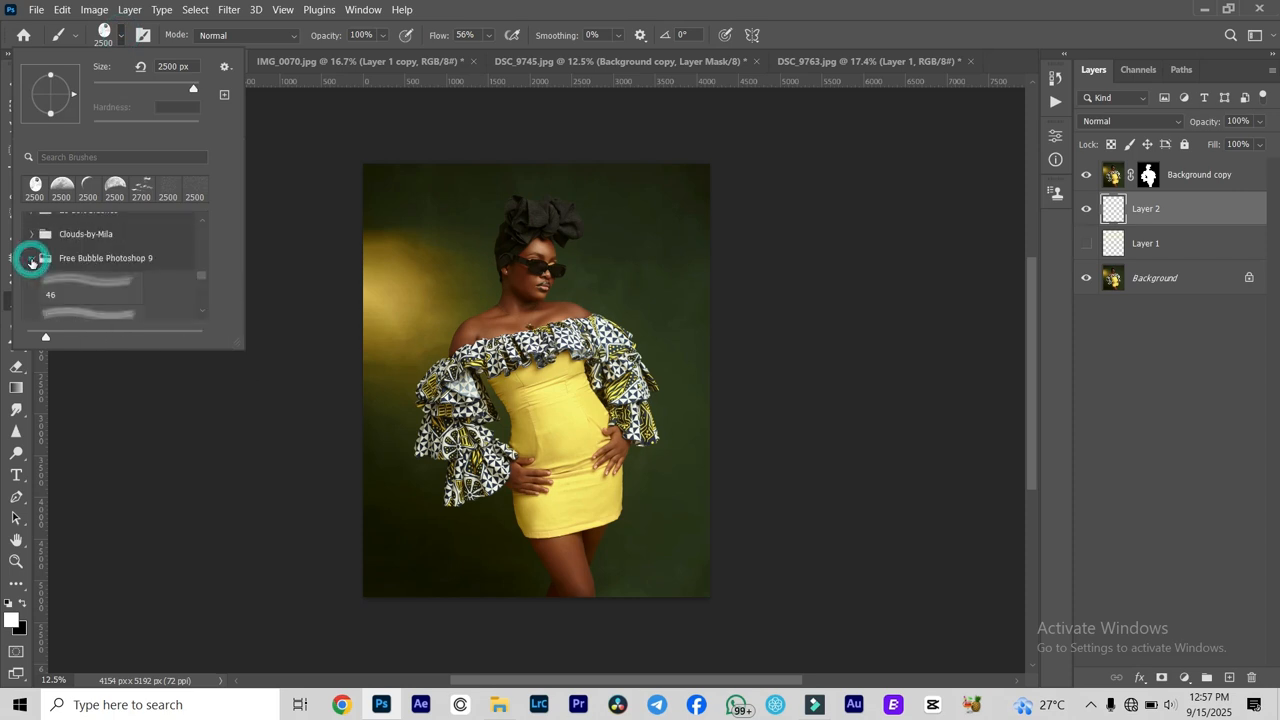
{"action": "left_click", "coordinate": [120, 290]}
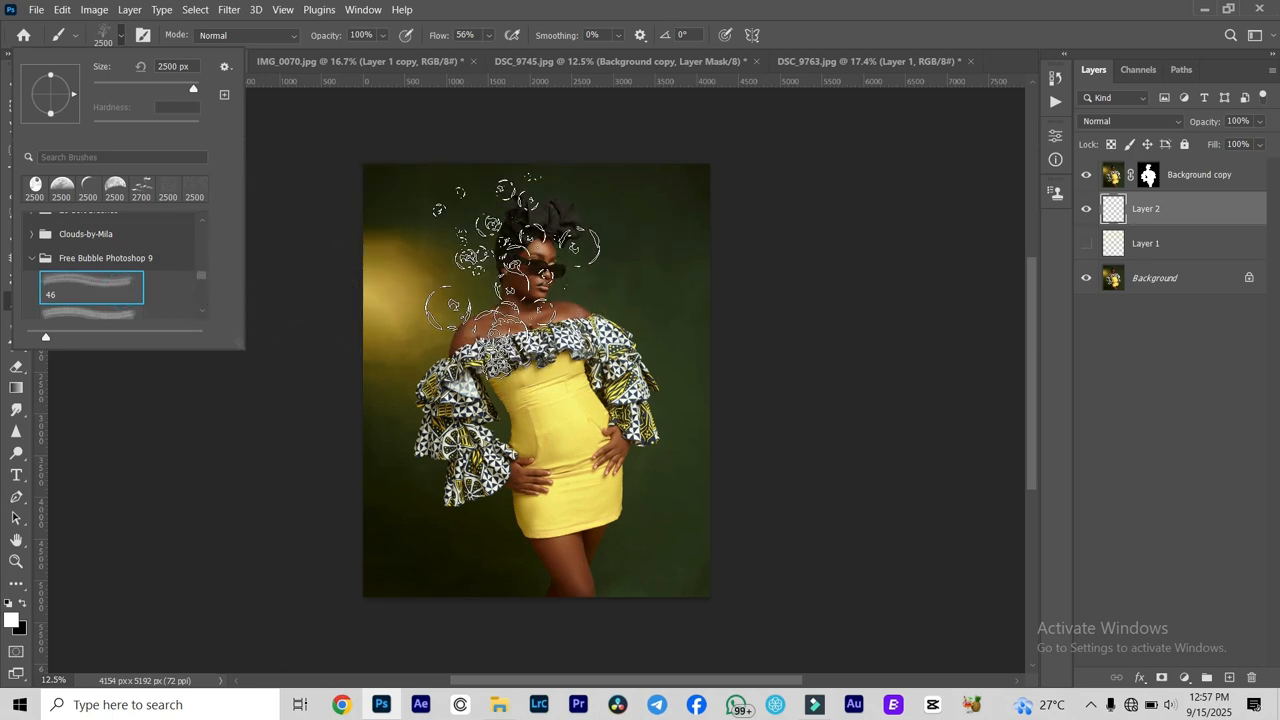
{"action": "left_click", "coordinate": [546, 280]}
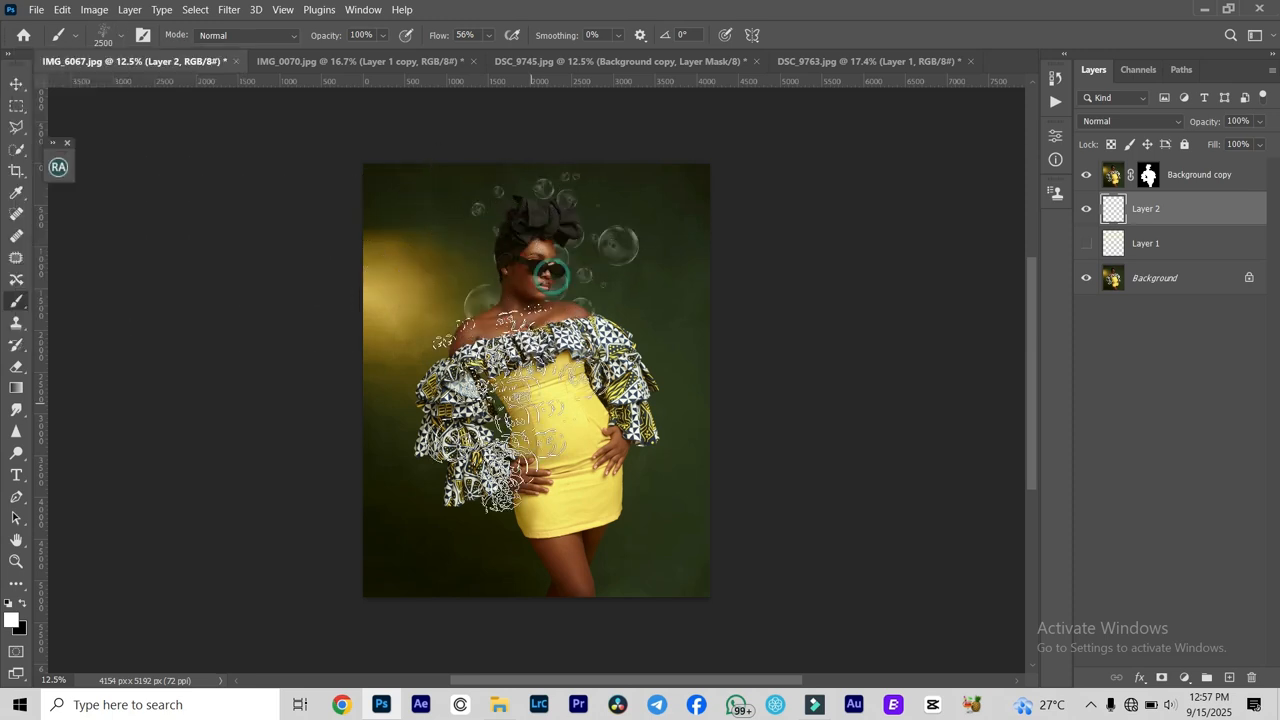
{"action": "left_click", "coordinate": [431, 318]}
{"action": "left_click", "coordinate": [631, 371]}
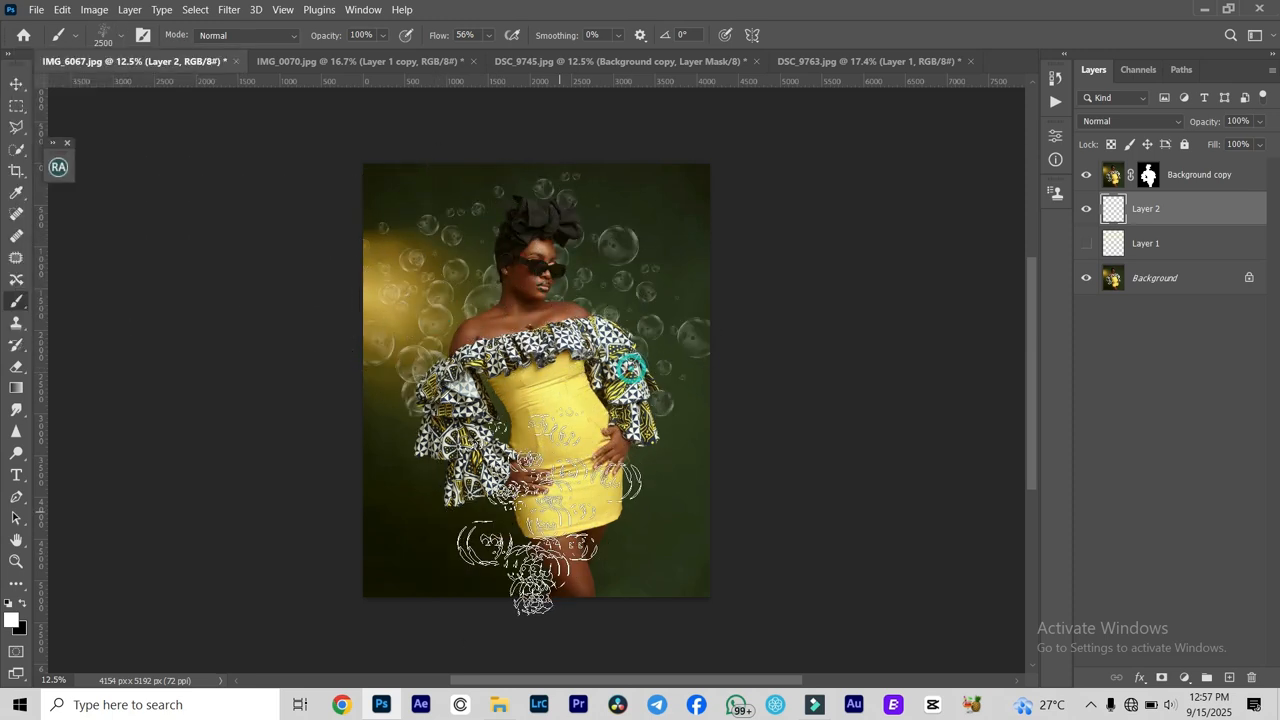
{"action": "left_click", "coordinate": [498, 465]}
{"action": "left_click", "coordinate": [630, 445]}
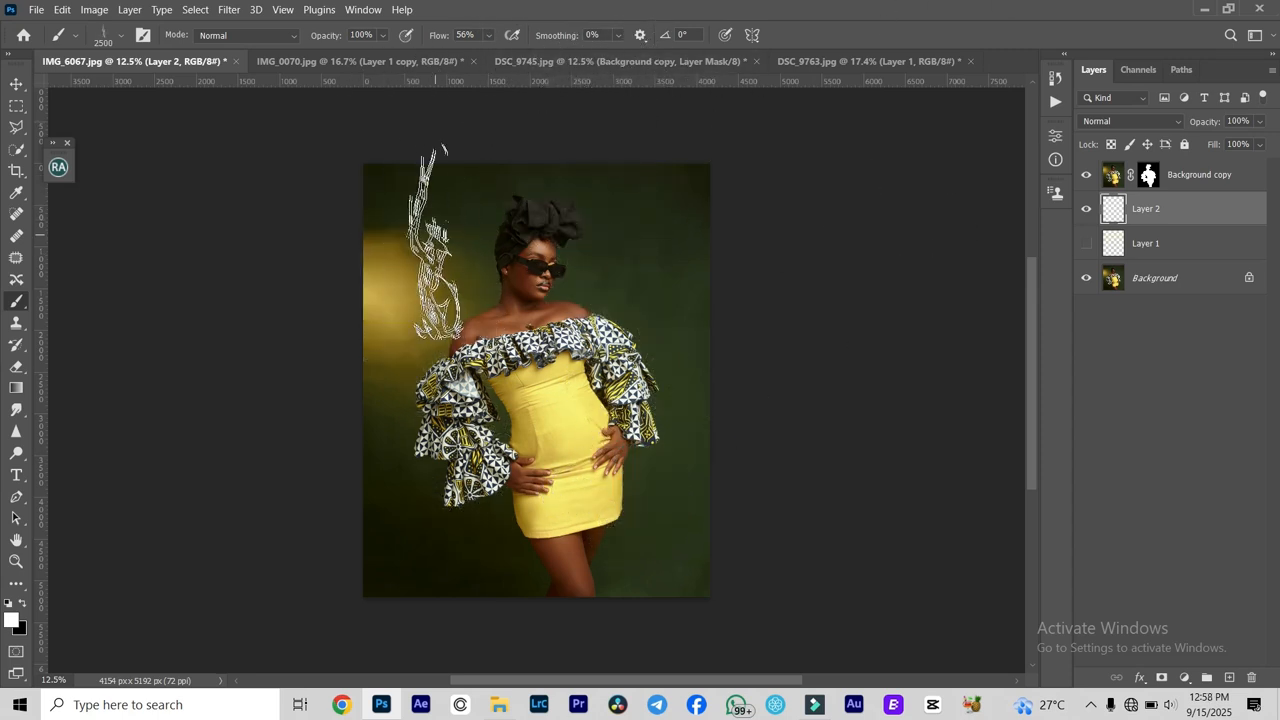
- Stamp white smoke wisps on both sides of the woman's head, enlarge the smoke brush to 4600 px and fill the rest of the backdrop
{"action": "left_click", "coordinate": [451, 232]}
{"action": "left_click", "coordinate": [607, 277]}
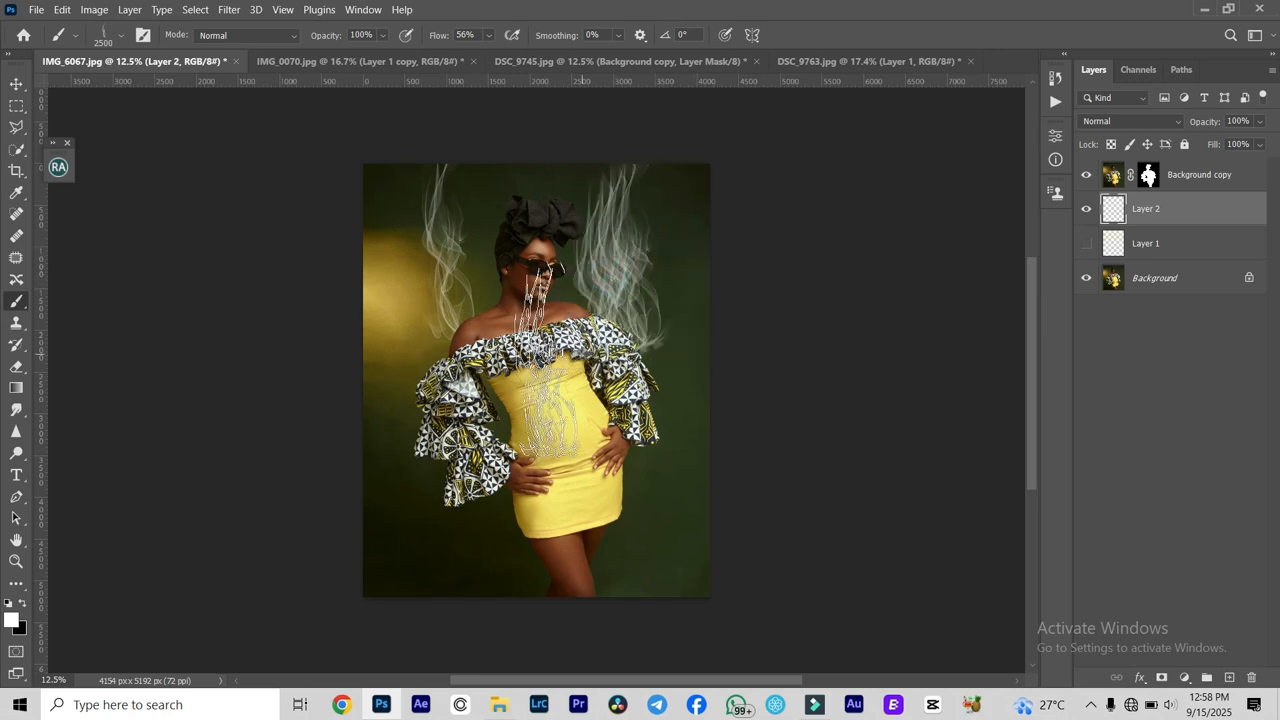
{"action": "key", "text": "bracketright"}
{"action": "key", "text": "bracketright"}
{"action": "key", "text": "bracketright"}
{"action": "key", "text": "bracketright"}
{"action": "key", "text": "bracketright"}
{"action": "key", "text": "bracketright"}
{"action": "key", "text": "bracketright"}
{"action": "key", "text": "bracketright"}
{"action": "key", "text": "bracketright"}
{"action": "key", "text": "bracketright"}
{"action": "key", "text": "bracketright"}
{"action": "key", "text": "bracketright"}
{"action": "key", "text": "bracketright"}
{"action": "key", "text": "bracketright"}
{"action": "key", "text": "bracketright"}
{"action": "key", "text": "bracketright"}
{"action": "key", "text": "bracketright"}
{"action": "key", "text": "bracketright"}
{"action": "key", "text": "bracketright"}
{"action": "key", "text": "bracketright"}
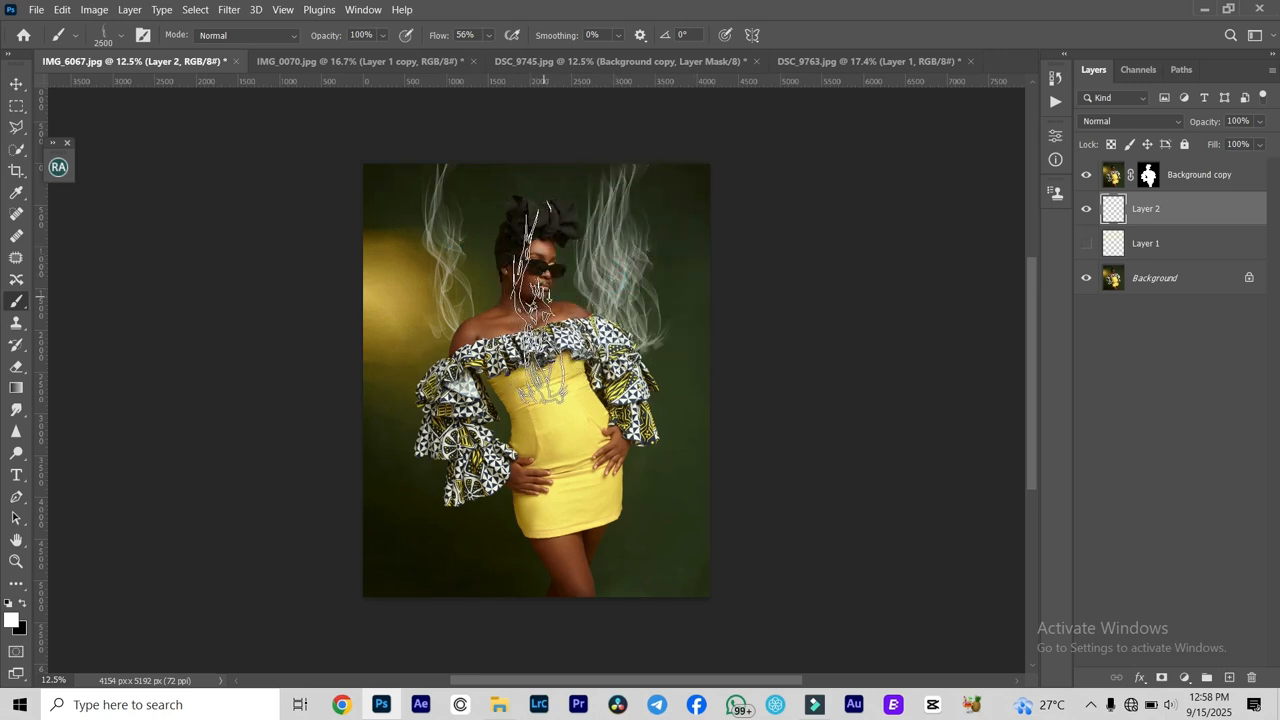
{"action": "left_click", "coordinate": [477, 312]}
{"action": "left_click", "coordinate": [665, 425]}
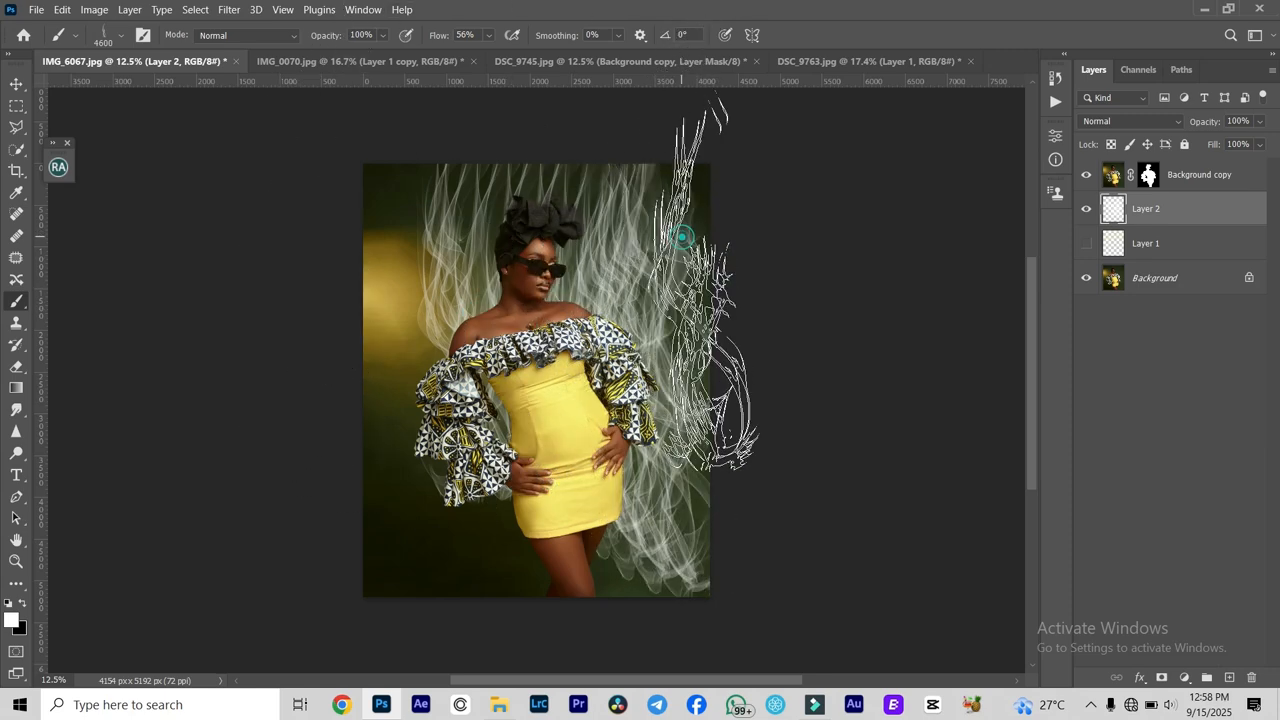
{"action": "left_click", "coordinate": [454, 300]}
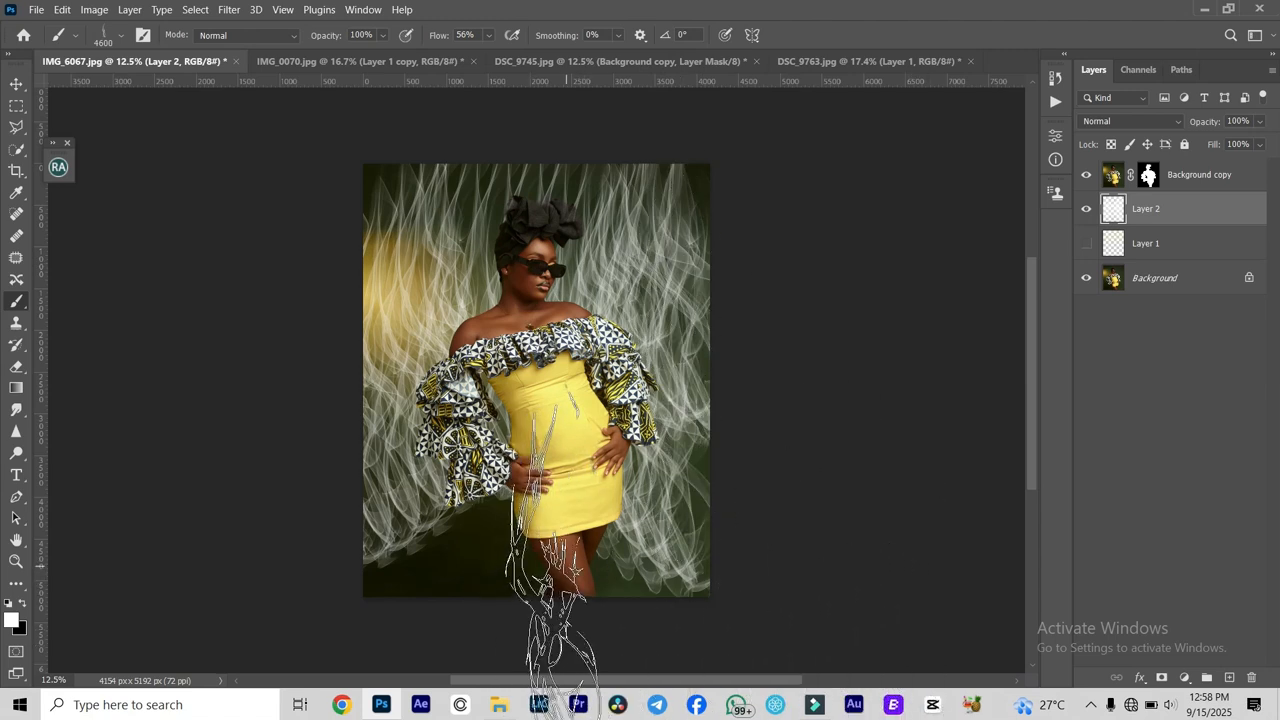
{"action": "left_click", "coordinate": [425, 658]}
{"action": "left_click", "coordinate": [658, 651]}
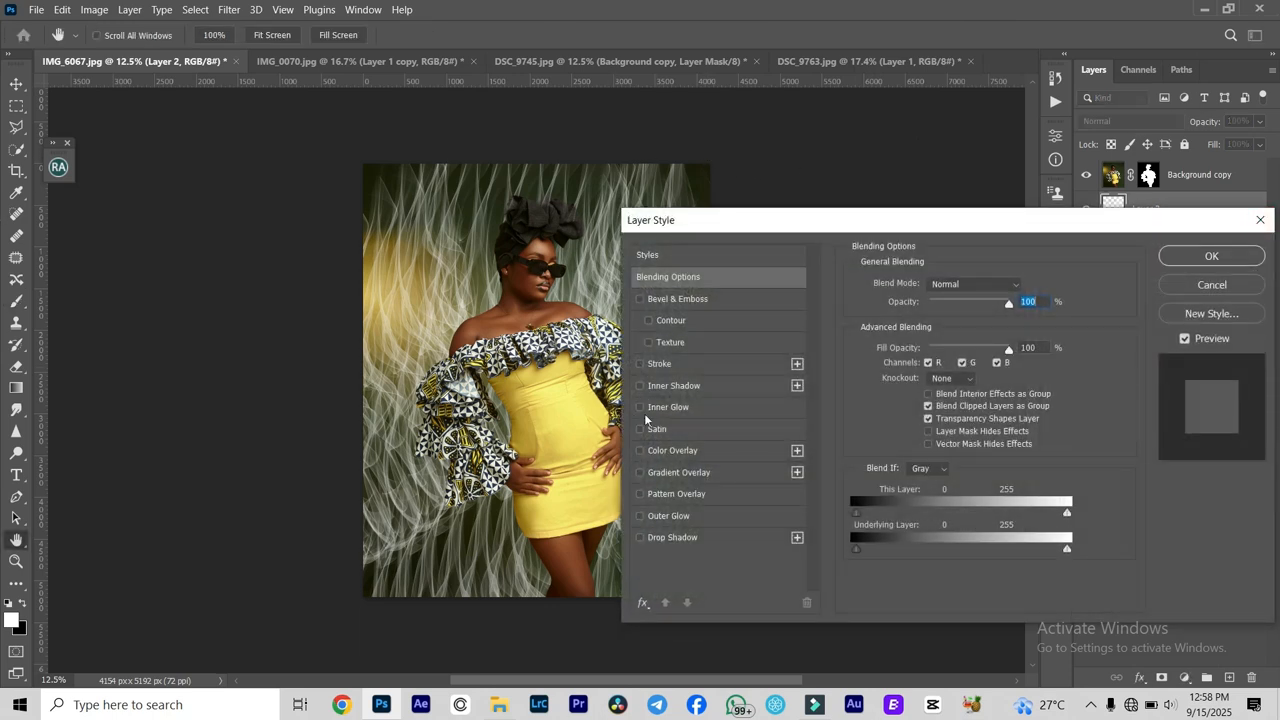
- Apply a Color Overlay to the smoke layer using yellow f8e668 sampled from the woman's dress
{"action": "left_click", "coordinate": [640, 451]}
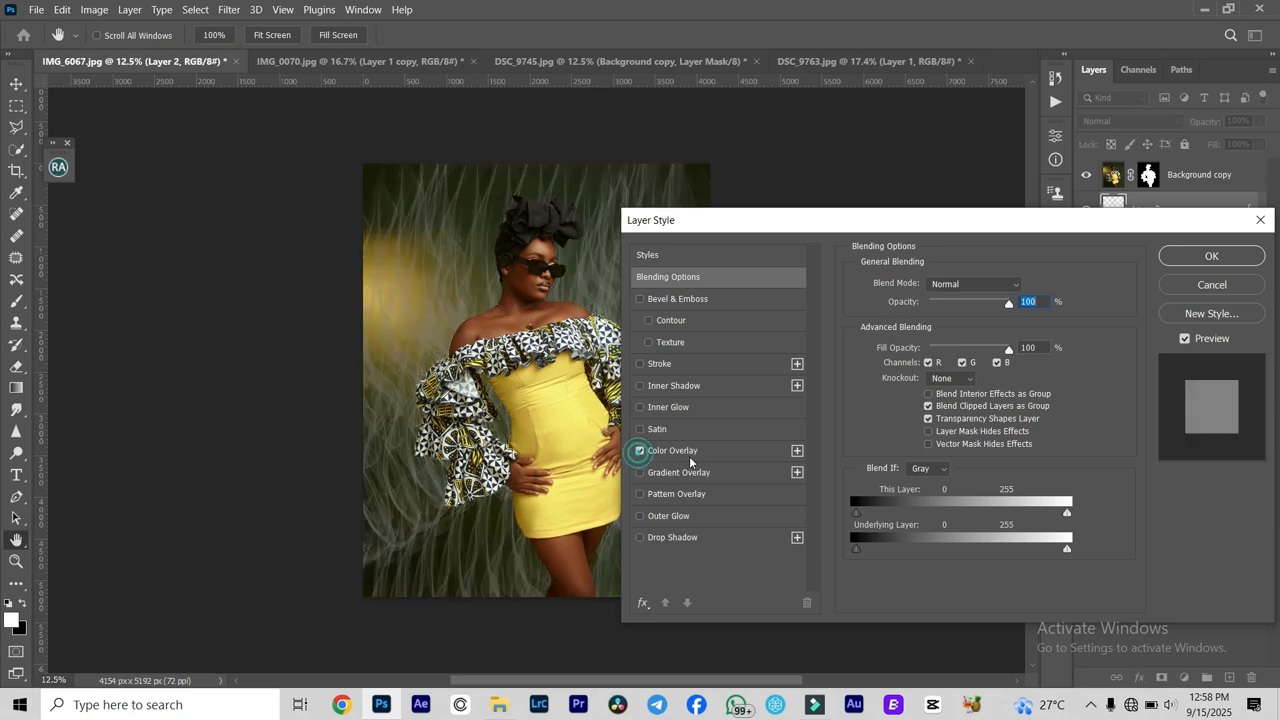
{"action": "left_click", "coordinate": [690, 457]}
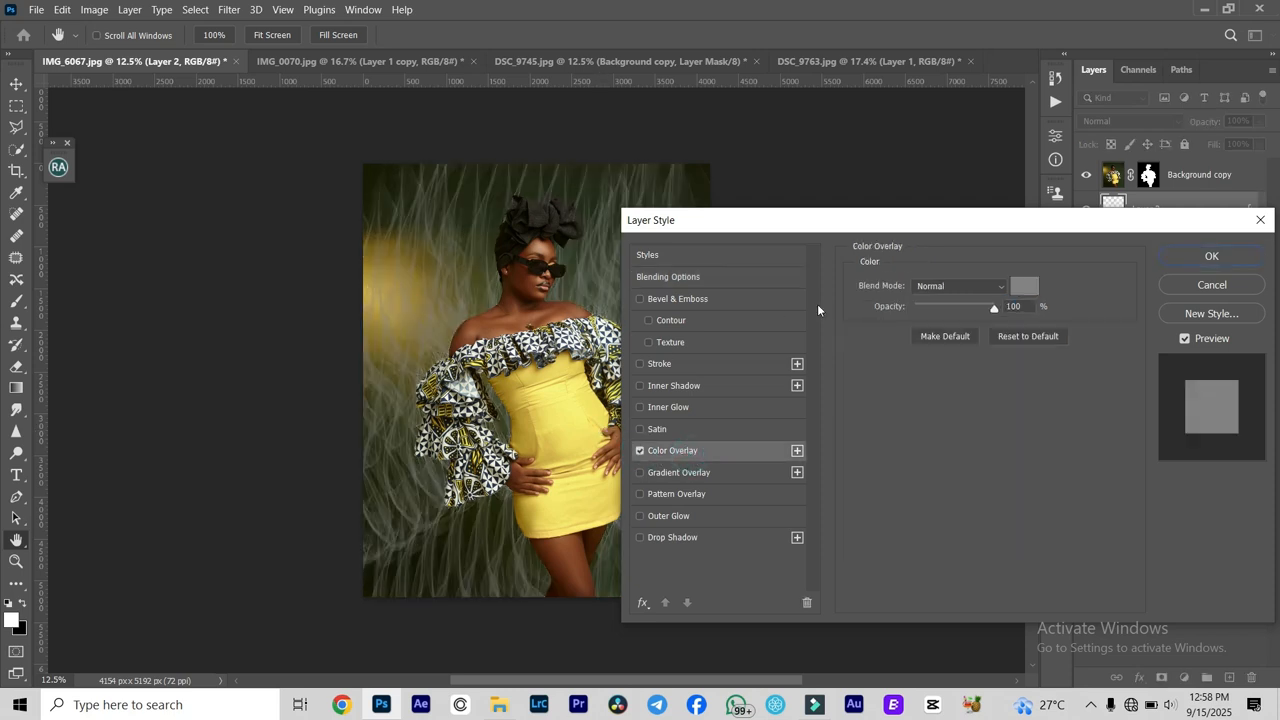
{"action": "left_click", "coordinate": [1035, 286]}
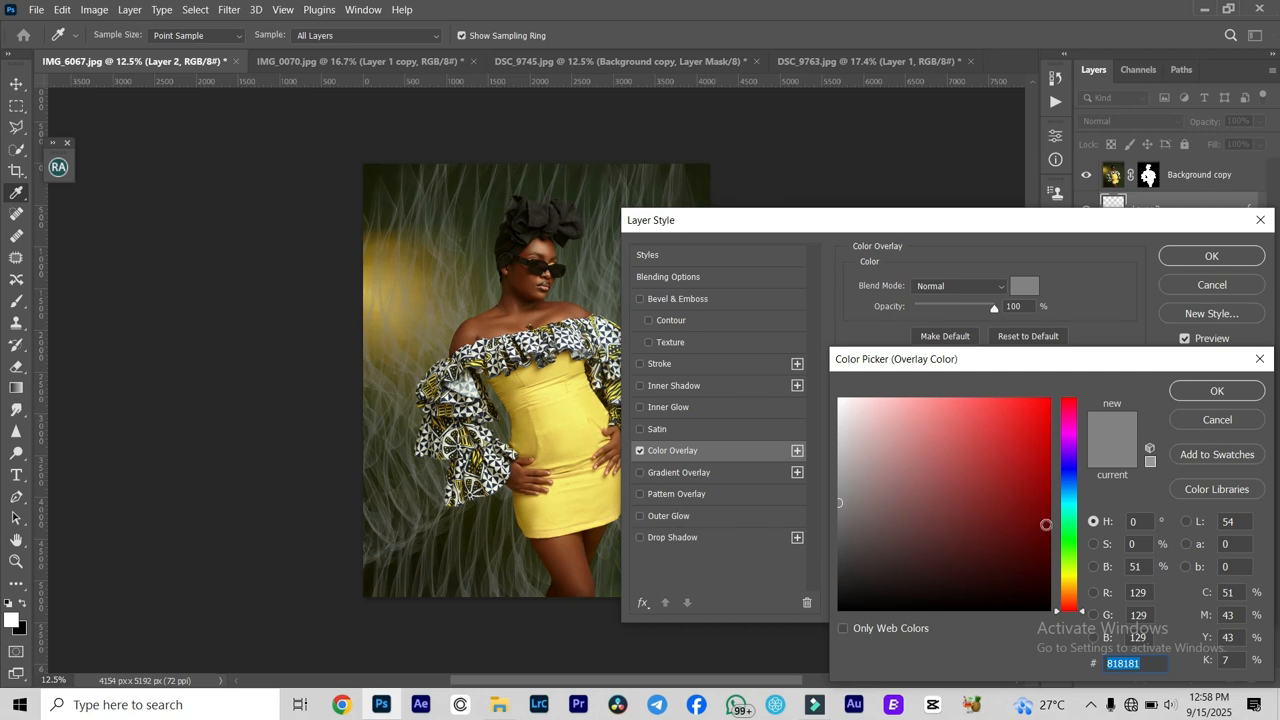
{"action": "left_click", "coordinate": [560, 426]}
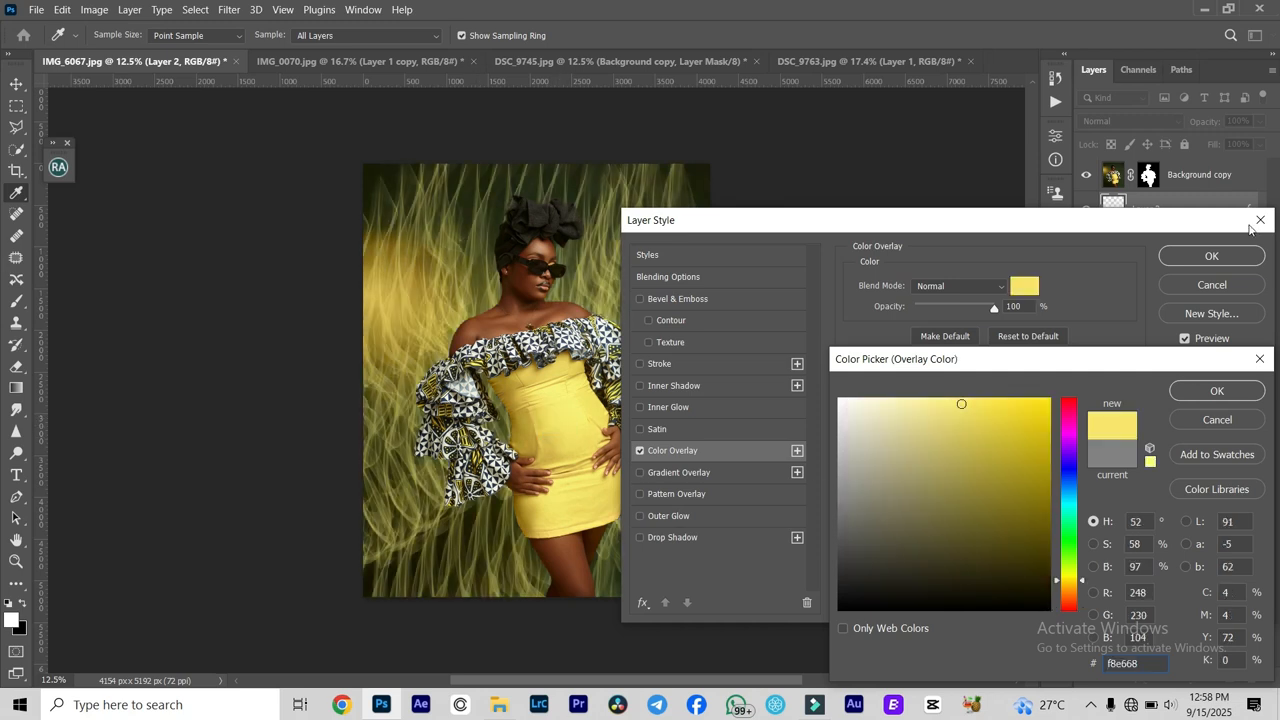
{"action": "left_click", "coordinate": [1237, 391]}
{"action": "left_click", "coordinate": [1240, 258]}
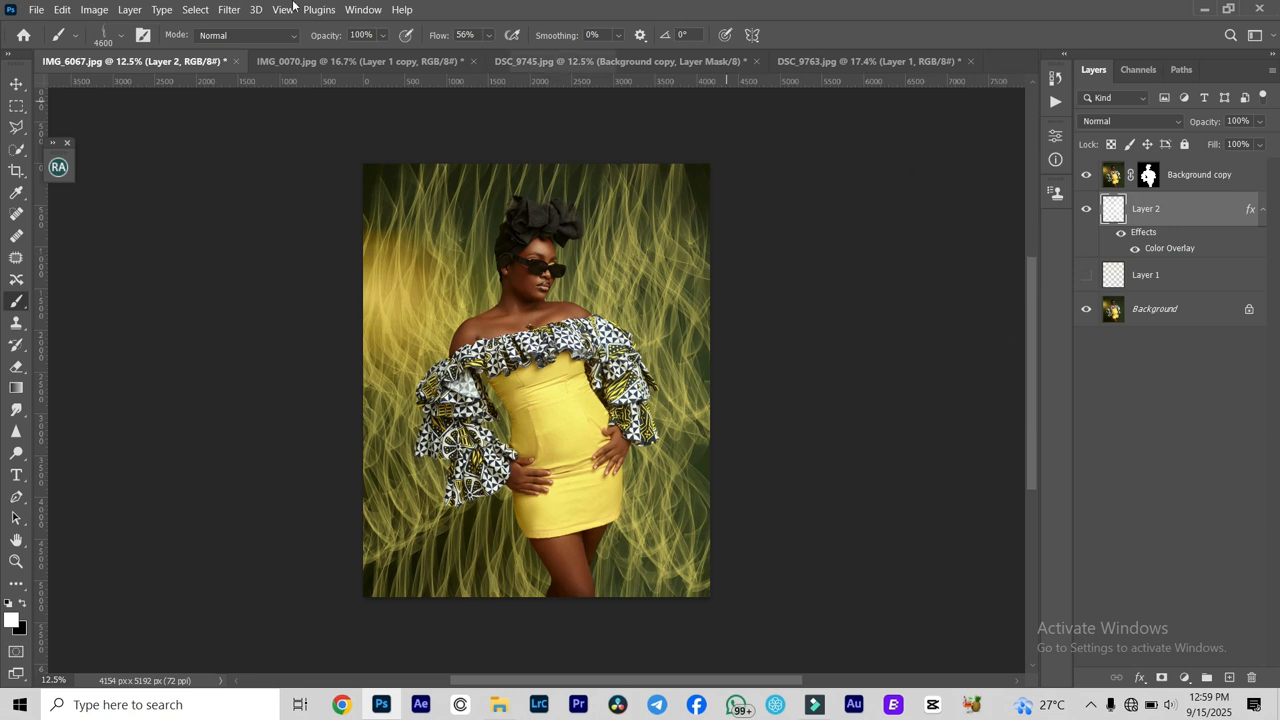
- Apply a Gaussian Blur to the yellow smoke on Layer 2 so the wisps soften into the backdrop
{"action": "left_click", "coordinate": [229, 9]}
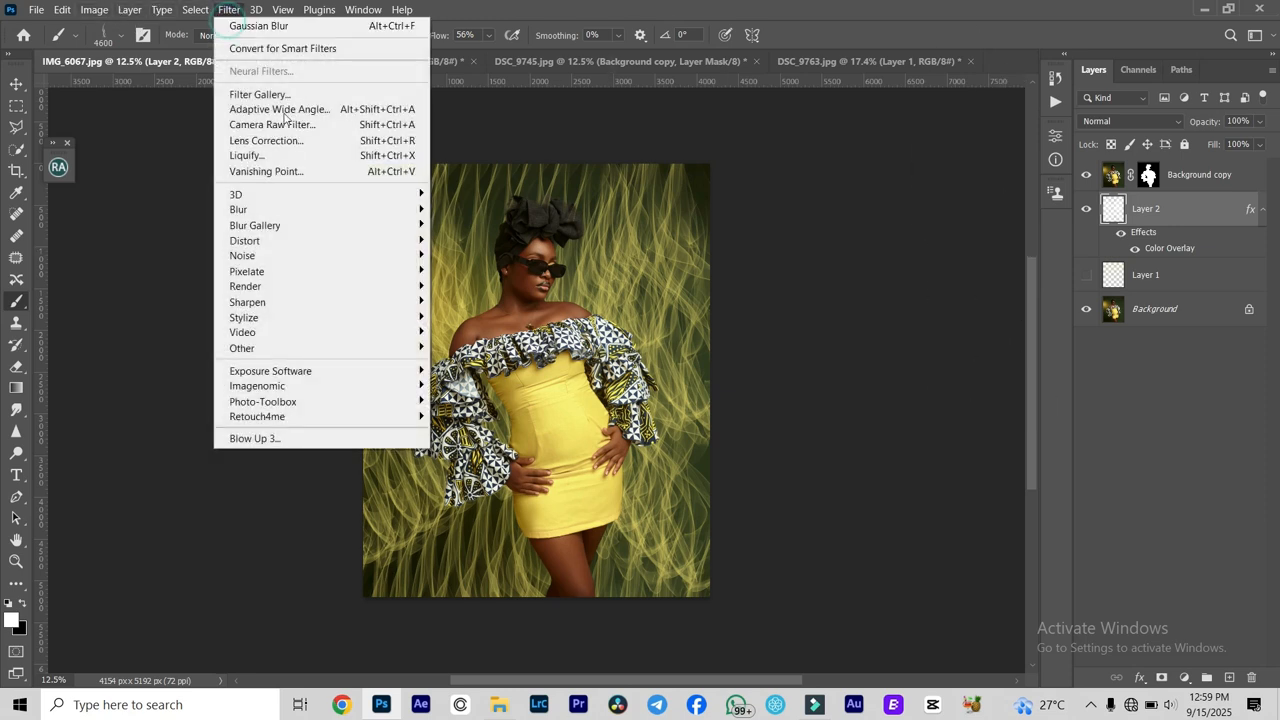
{"action": "mouse_move", "coordinate": [300, 215]}
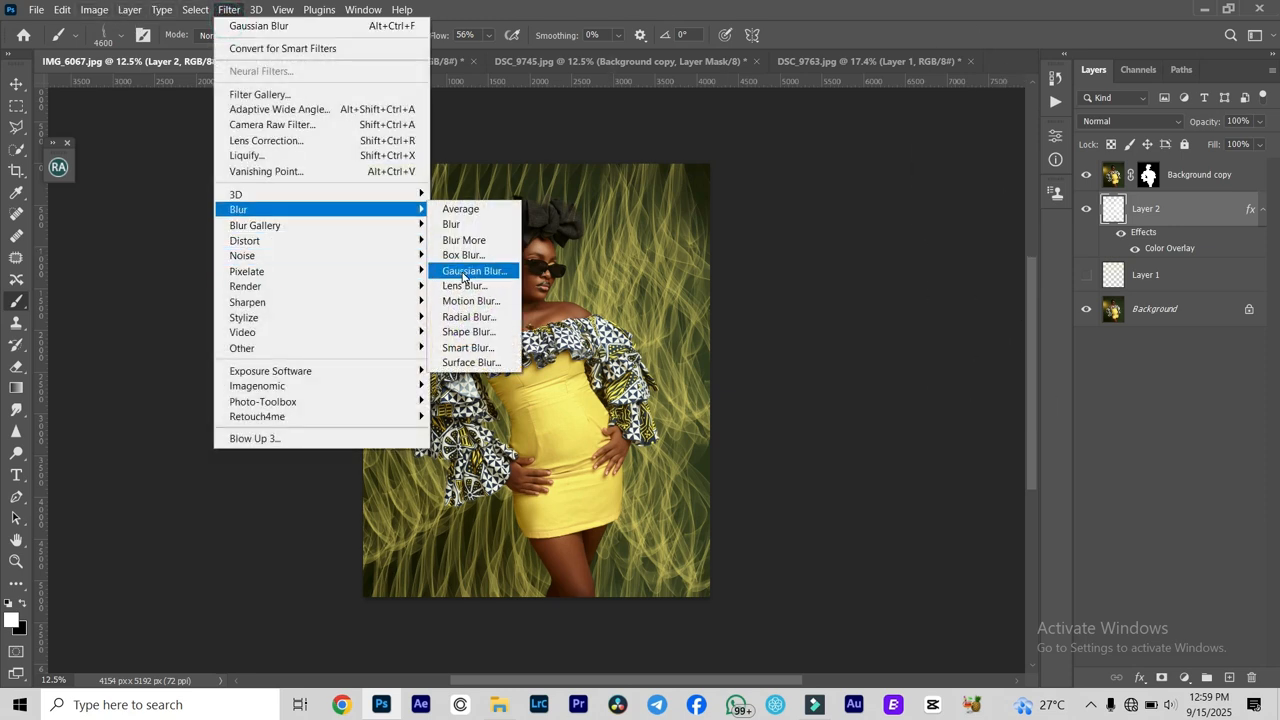
{"action": "left_click", "coordinate": [466, 274]}
{"action": "left_click_drag", "start_coordinate": [670, 125], "coordinate": [1164, 86]}
{"action": "left_click", "coordinate": [1244, 112]}
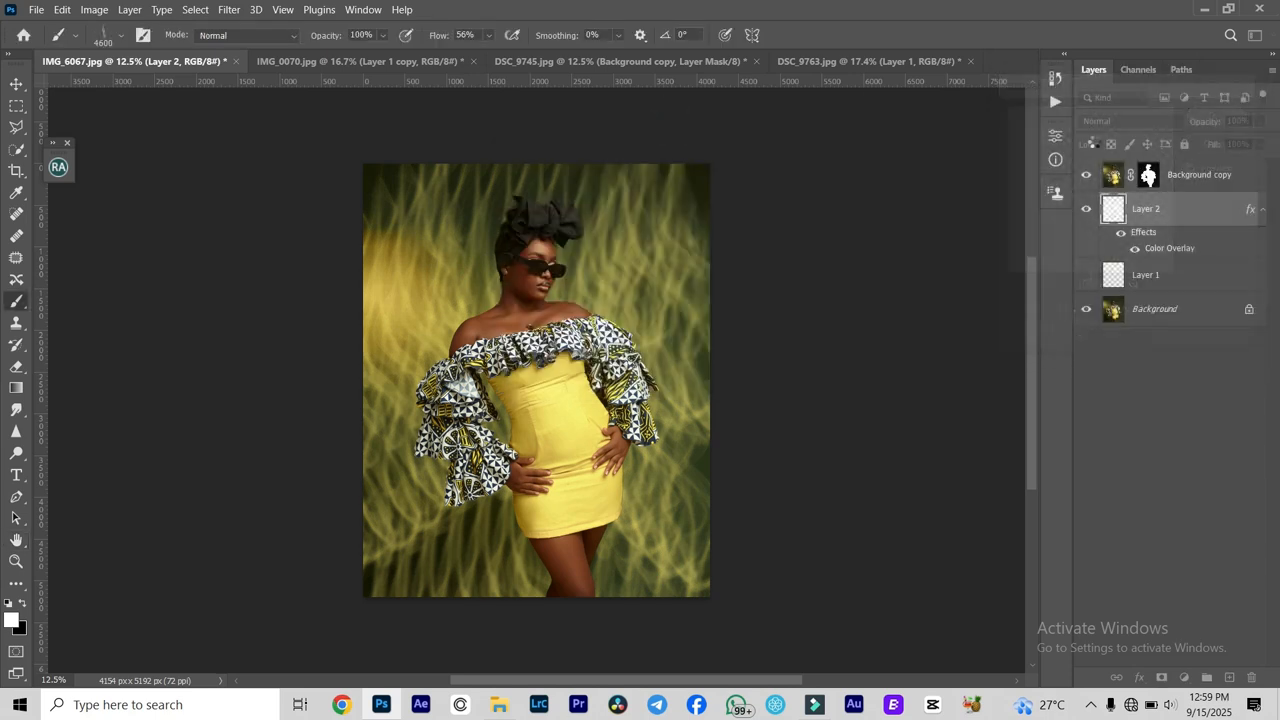
- Try different blend modes on the blurred smoke layer, settle on Subtract and lower its opacity to 32%
{"action": "left_click", "coordinate": [1259, 121]}
{"action": "left_click", "coordinate": [1217, 141]}
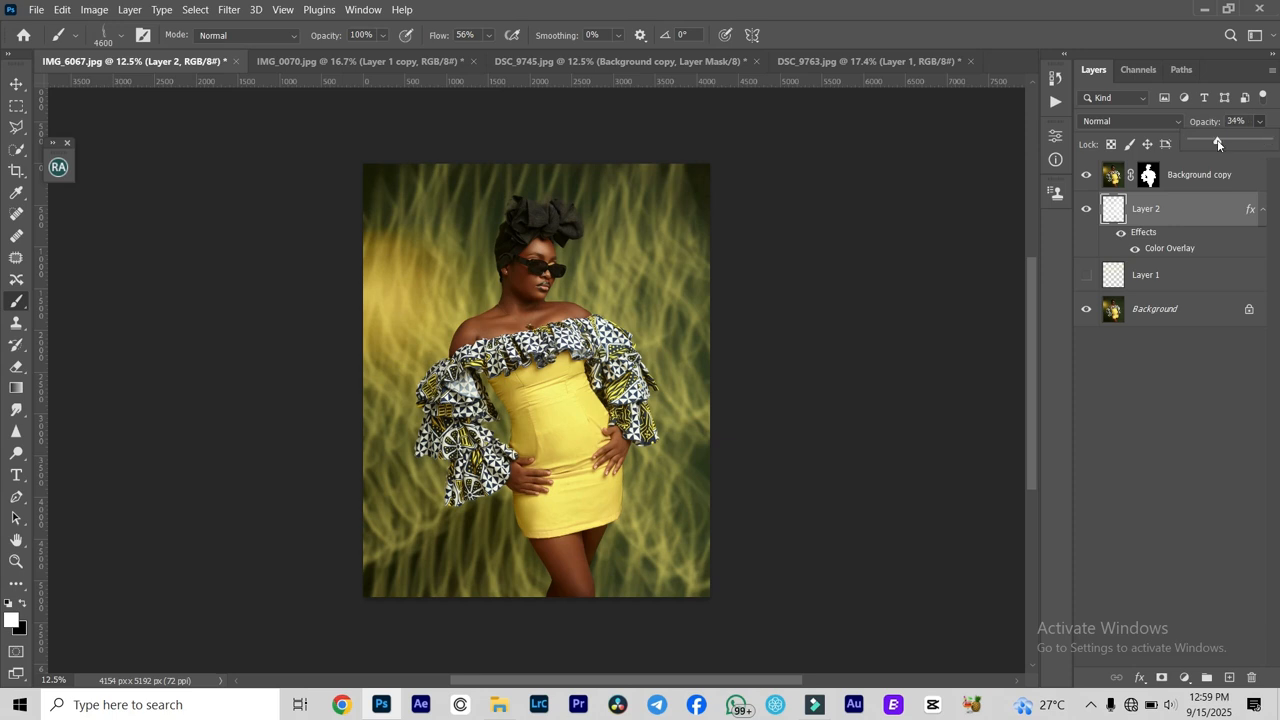
{"action": "left_click_drag", "start_coordinate": [1226, 143], "coordinate": [1219, 142]}
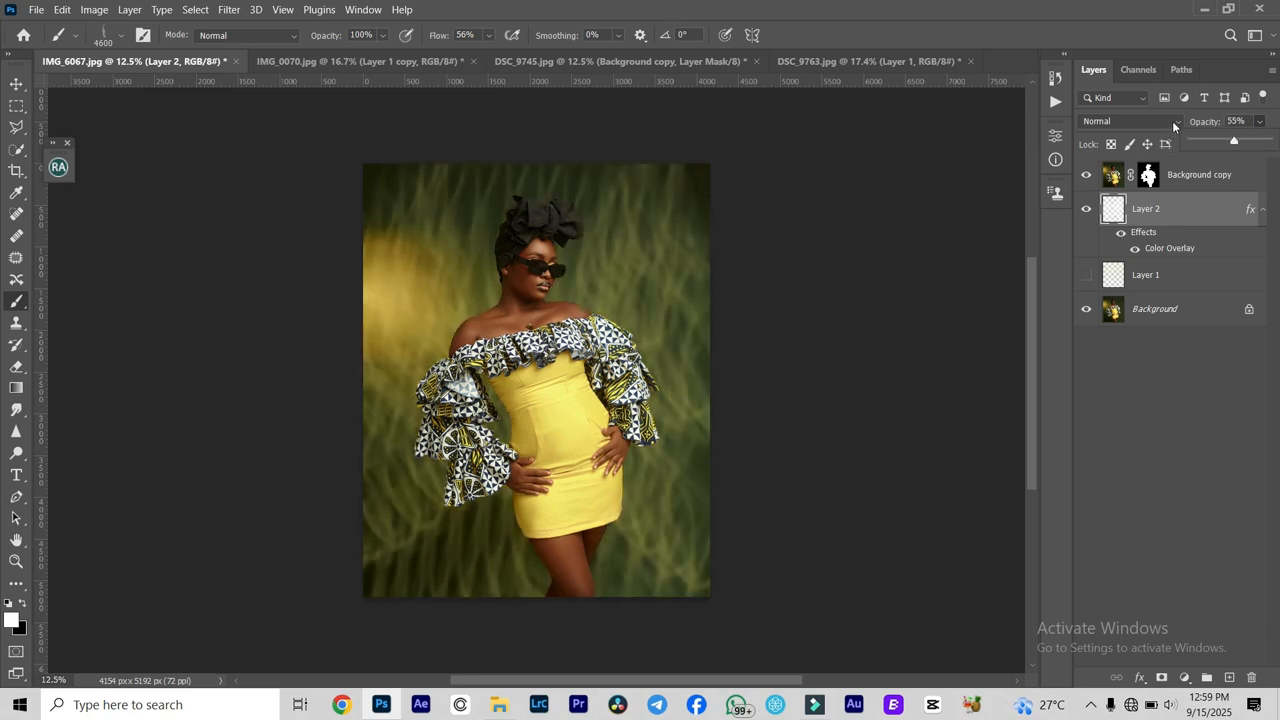
{"action": "left_click", "coordinate": [1174, 122]}
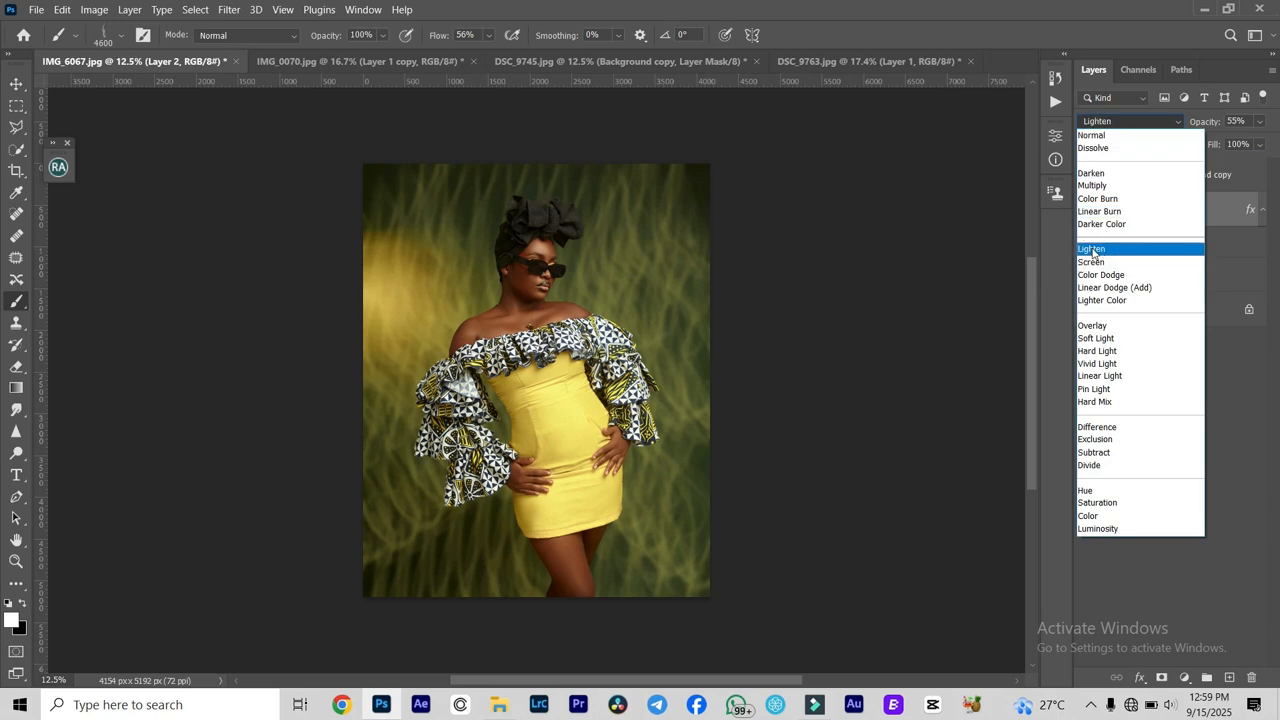
{"action": "left_click", "coordinate": [1093, 252]}
{"action": "left_click", "coordinate": [1130, 121]}
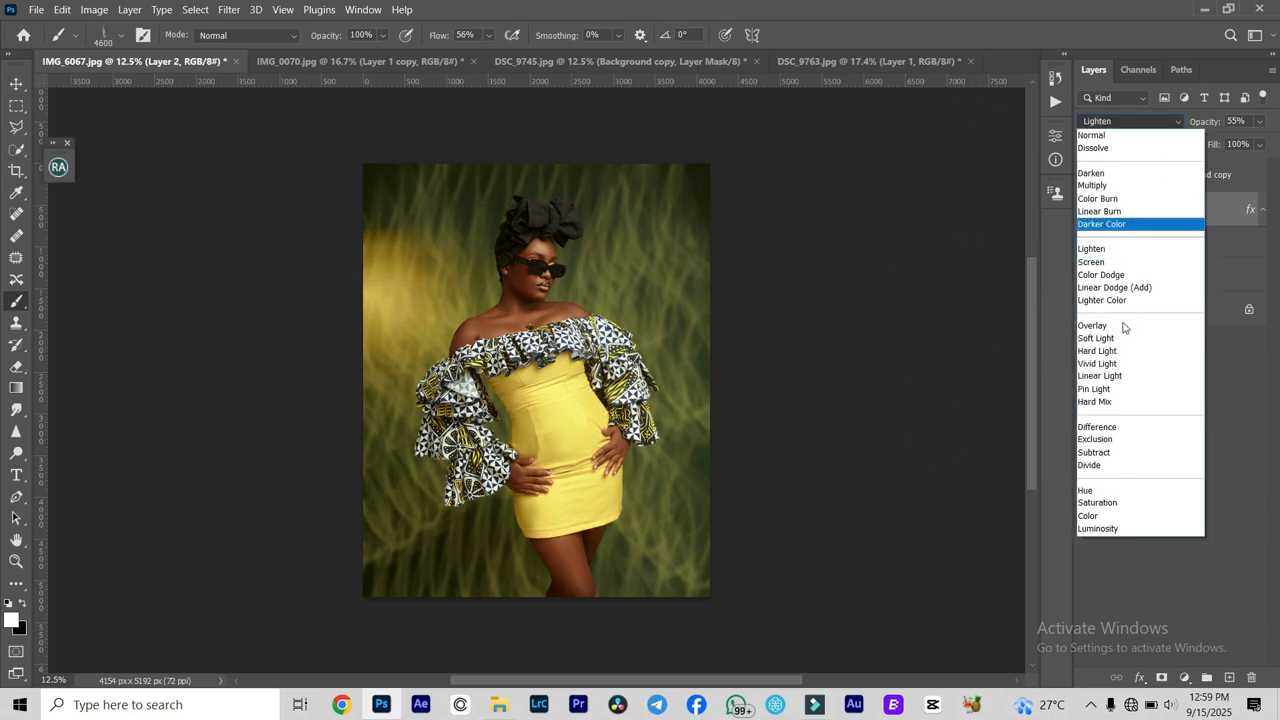
{"action": "left_click", "coordinate": [1123, 326]}
{"action": "left_click", "coordinate": [1132, 122]}
{"action": "left_click", "coordinate": [1097, 455]}
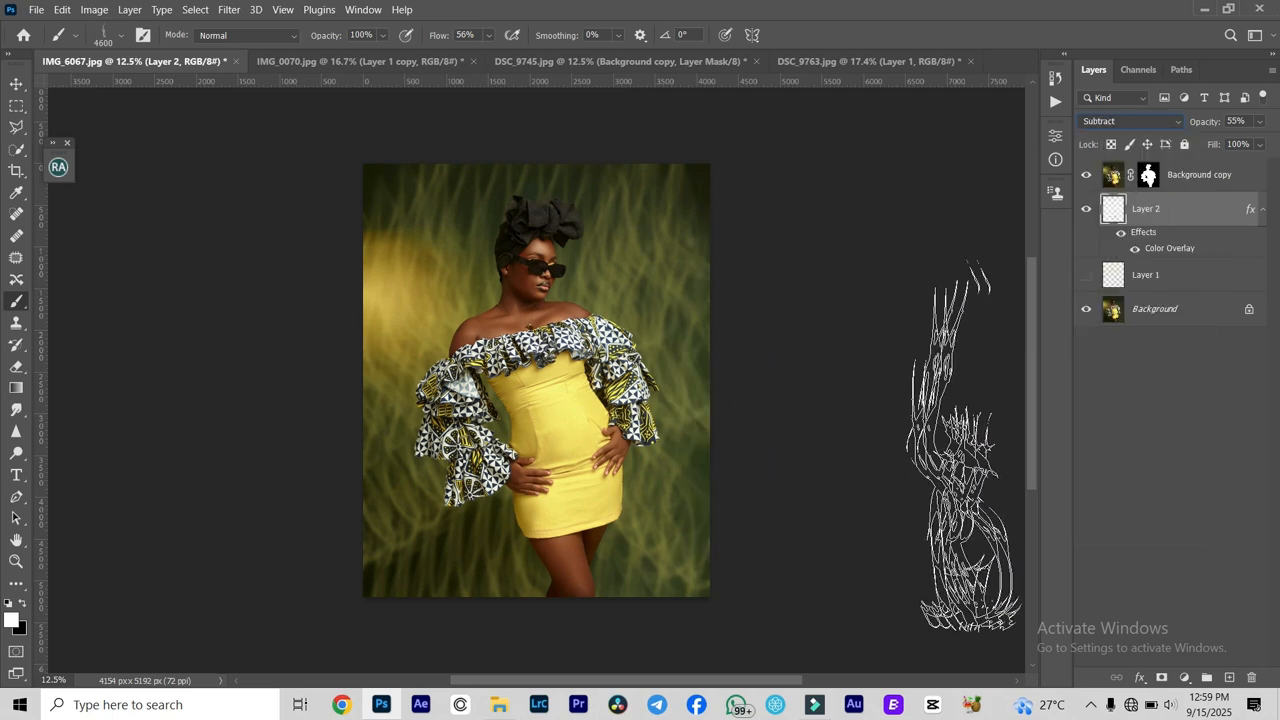
{"action": "left_click", "coordinate": [1258, 122]}
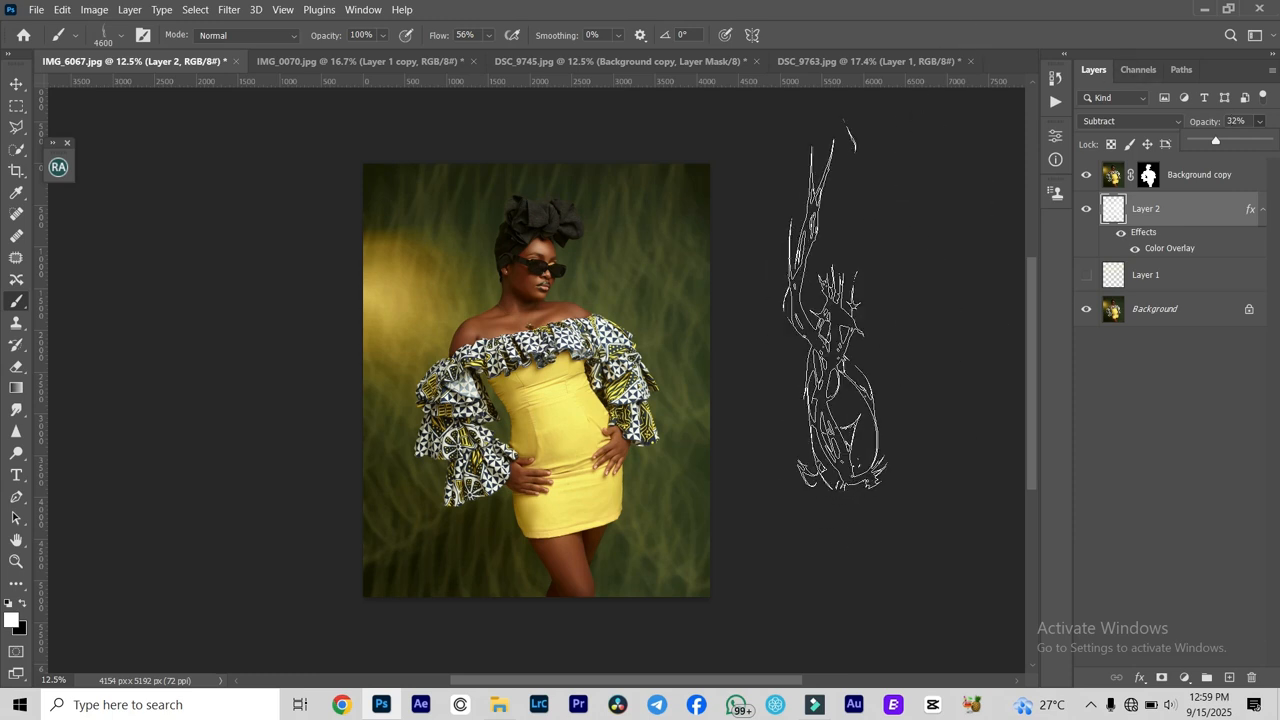
- Import the brush file Free Hair Photoshop Brushes.abr from the Downloads folder into the brush presets
{"action": "left_click", "coordinate": [16, 84]}
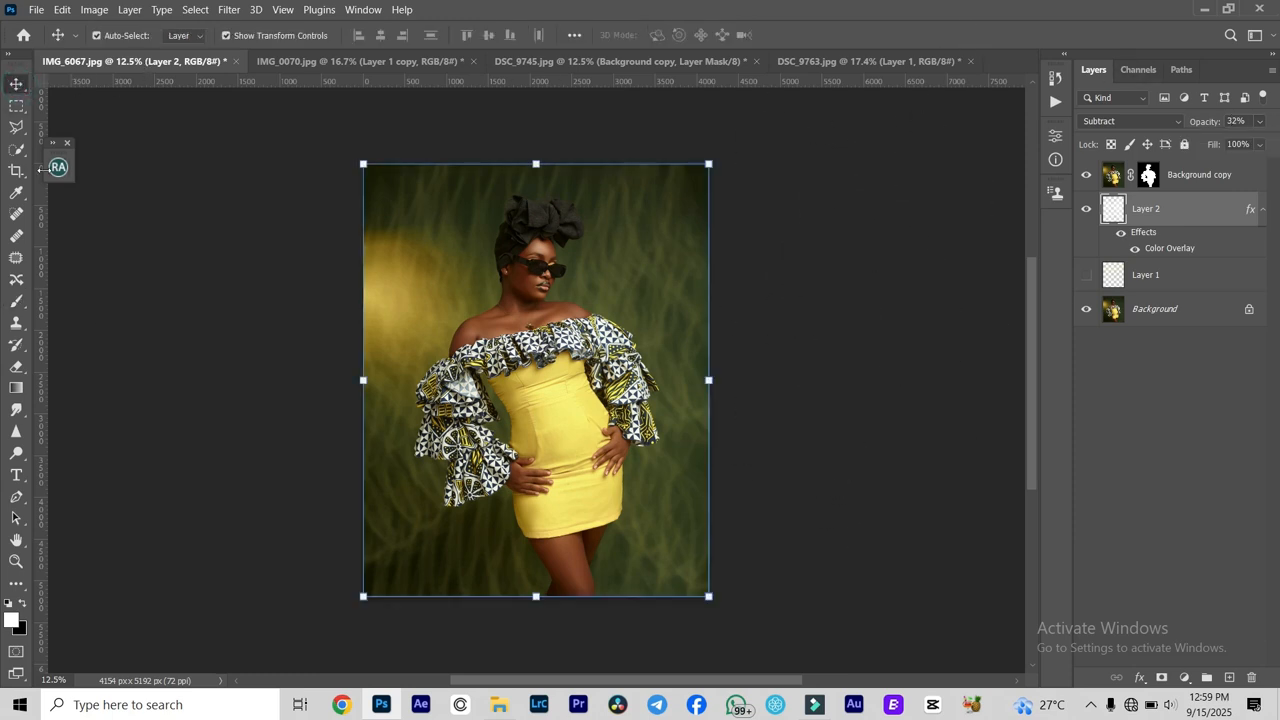
{"action": "left_click", "coordinate": [17, 304]}
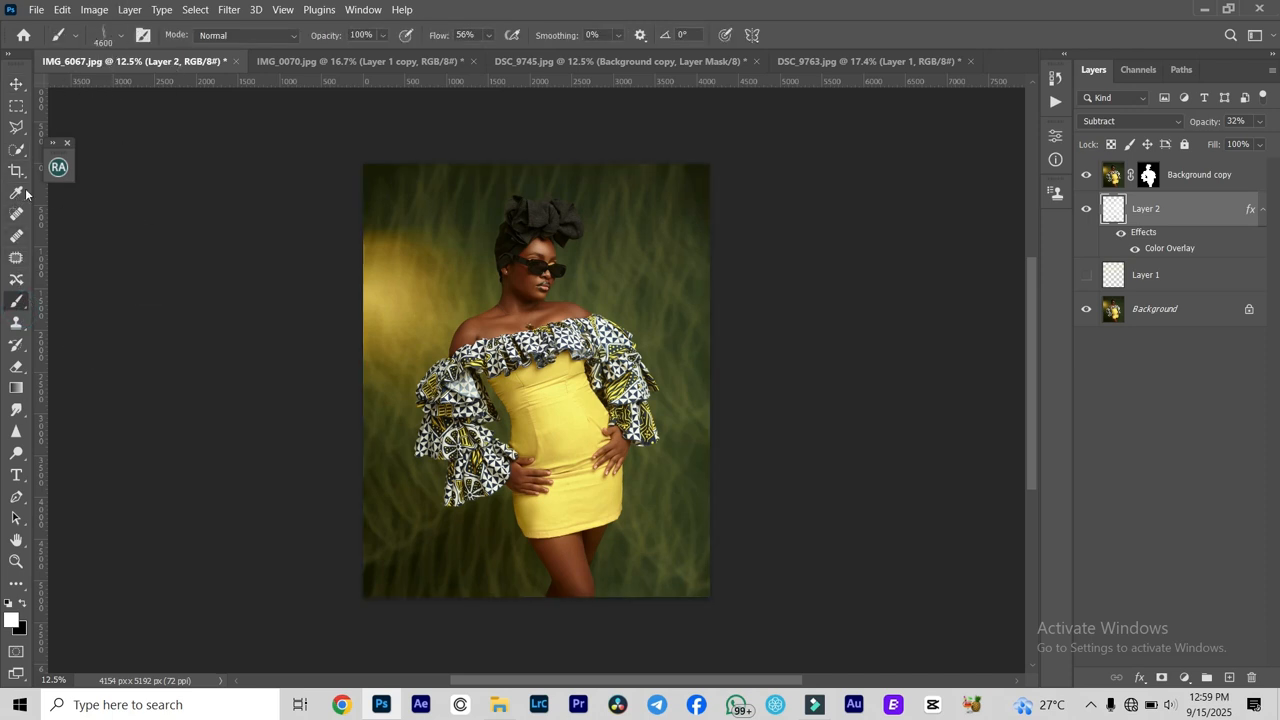
{"action": "left_click", "coordinate": [124, 35]}
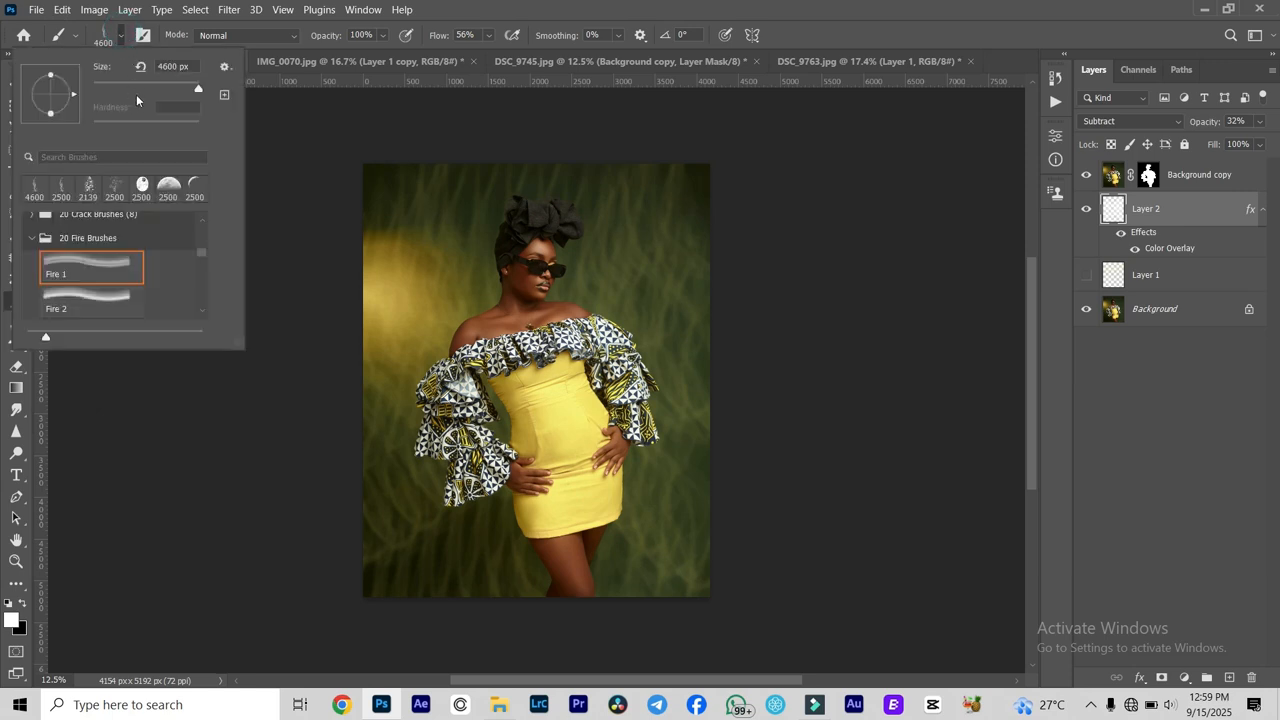
{"action": "left_click", "coordinate": [225, 68]}
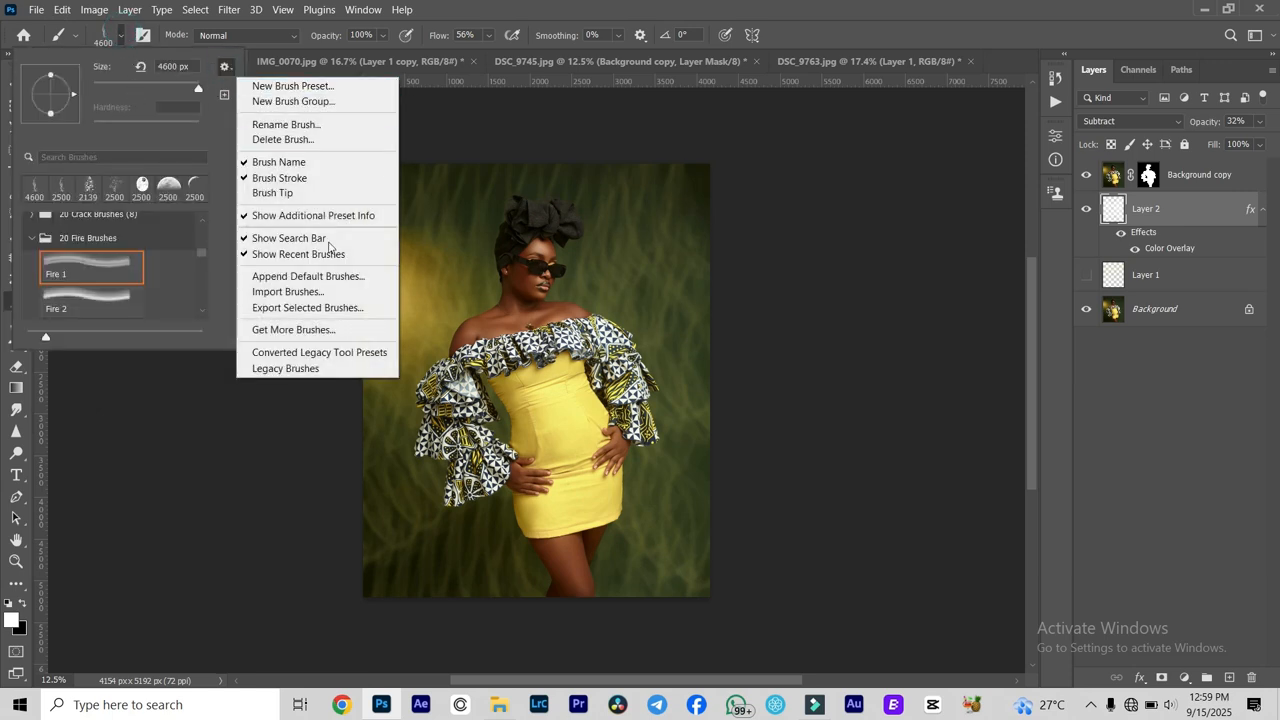
{"action": "left_click", "coordinate": [308, 292]}
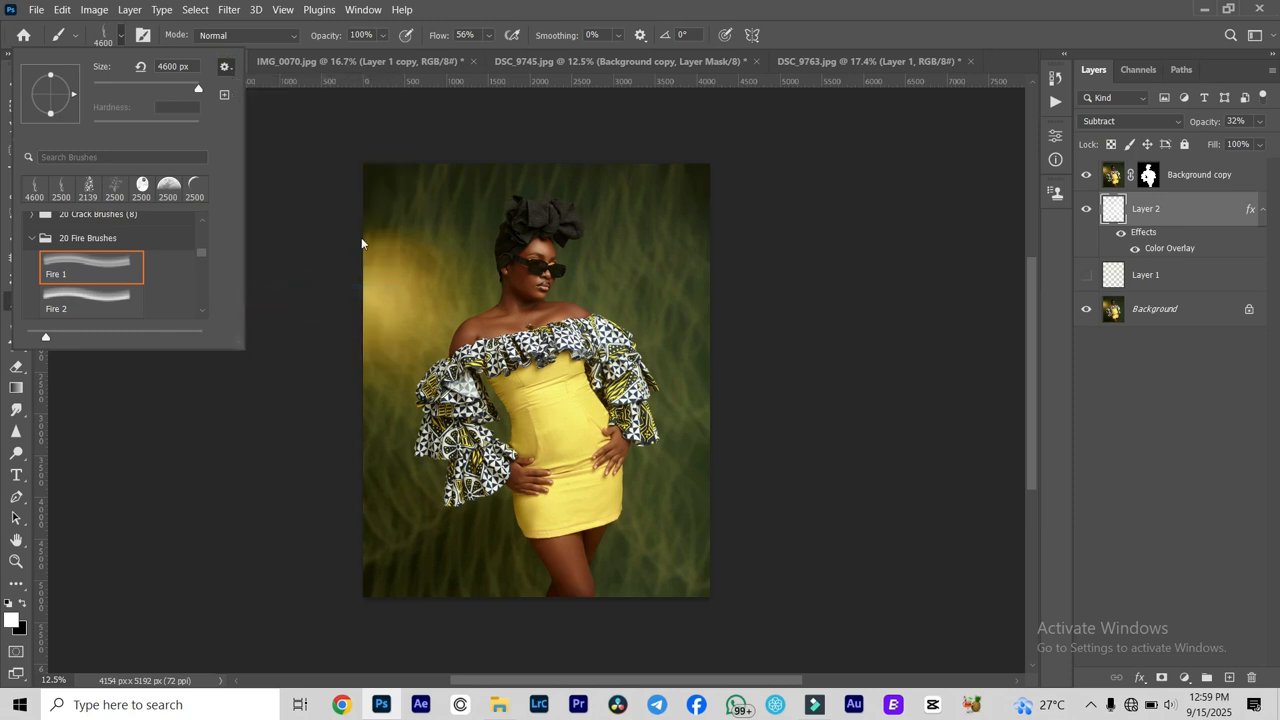
{"action": "scroll", "coordinate": [205, 205], "scroll_direction": "down", "scroll_amount": 5}
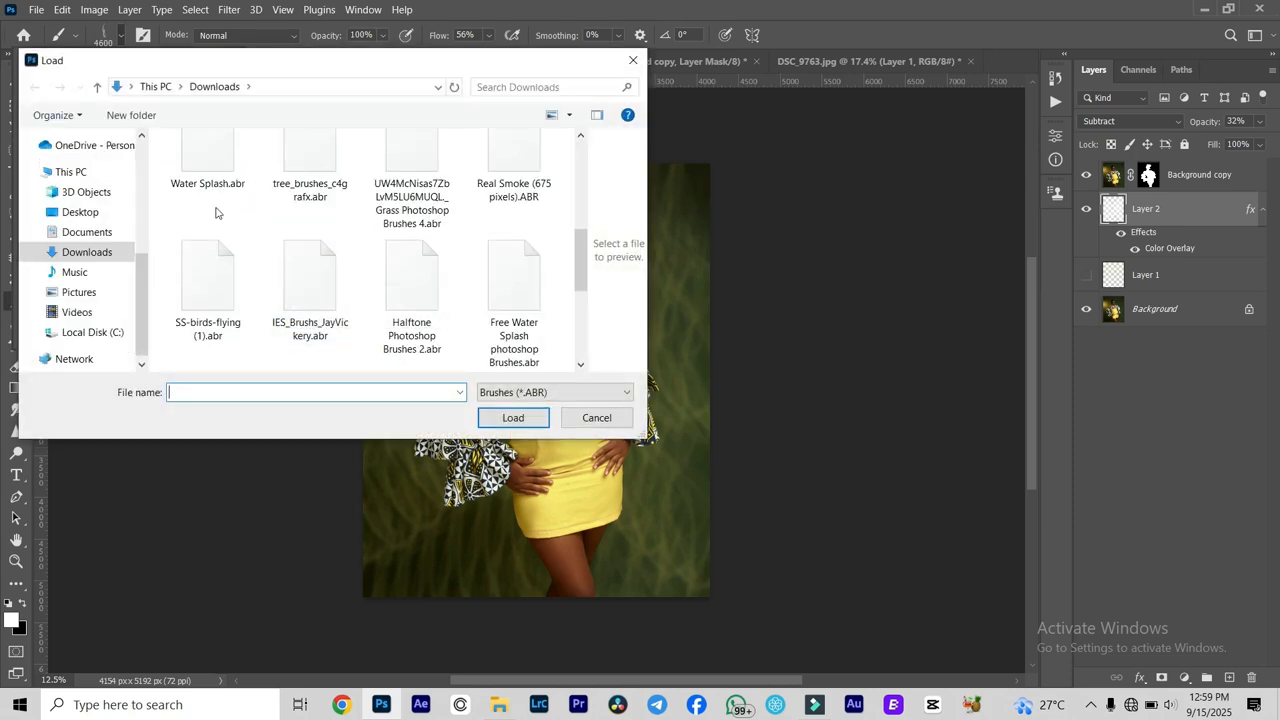
{"action": "scroll", "coordinate": [225, 212], "scroll_direction": "up", "scroll_amount": 1}
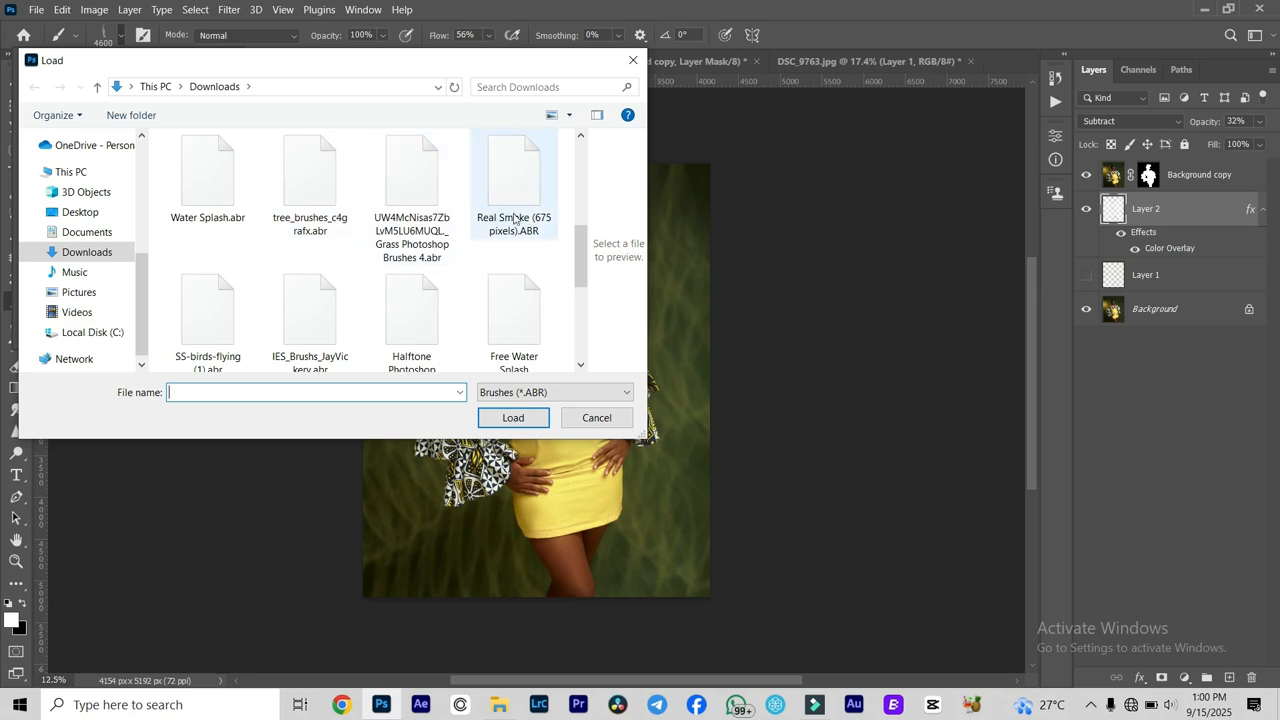
{"action": "scroll", "coordinate": [514, 250], "scroll_direction": "down", "scroll_amount": 1}
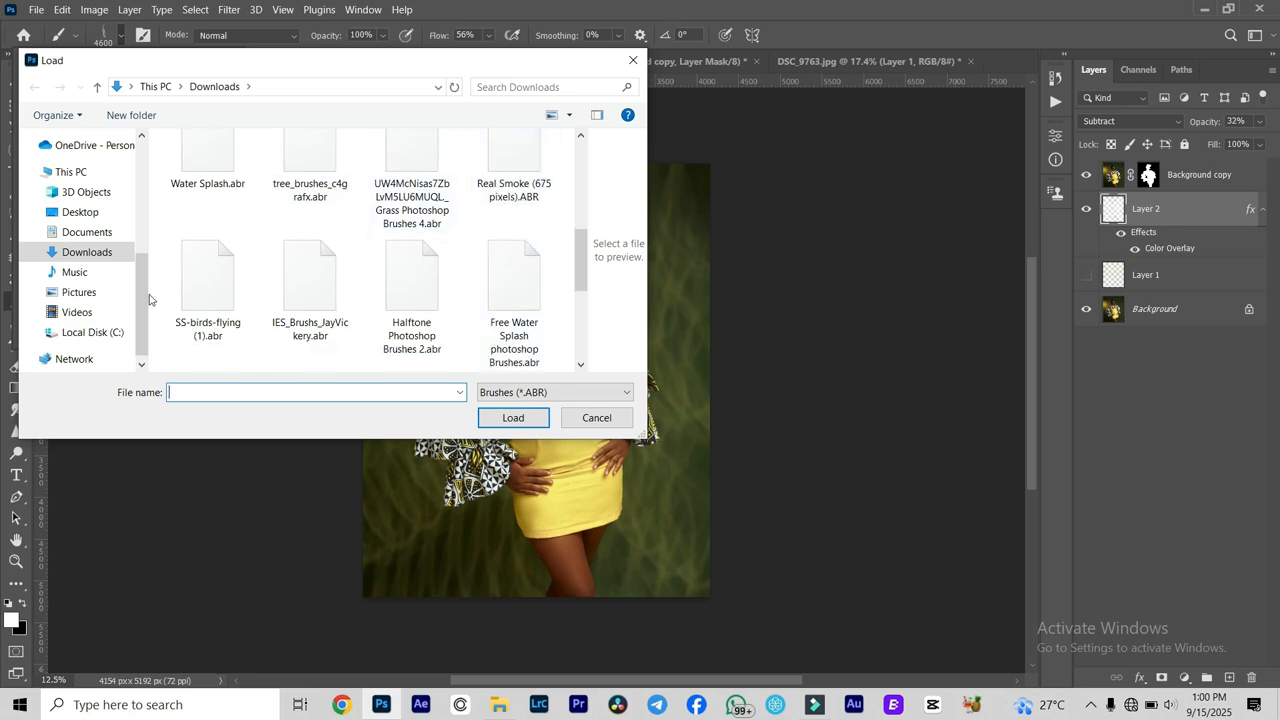
{"action": "scroll", "coordinate": [334, 336], "scroll_direction": "down", "scroll_amount": 3}
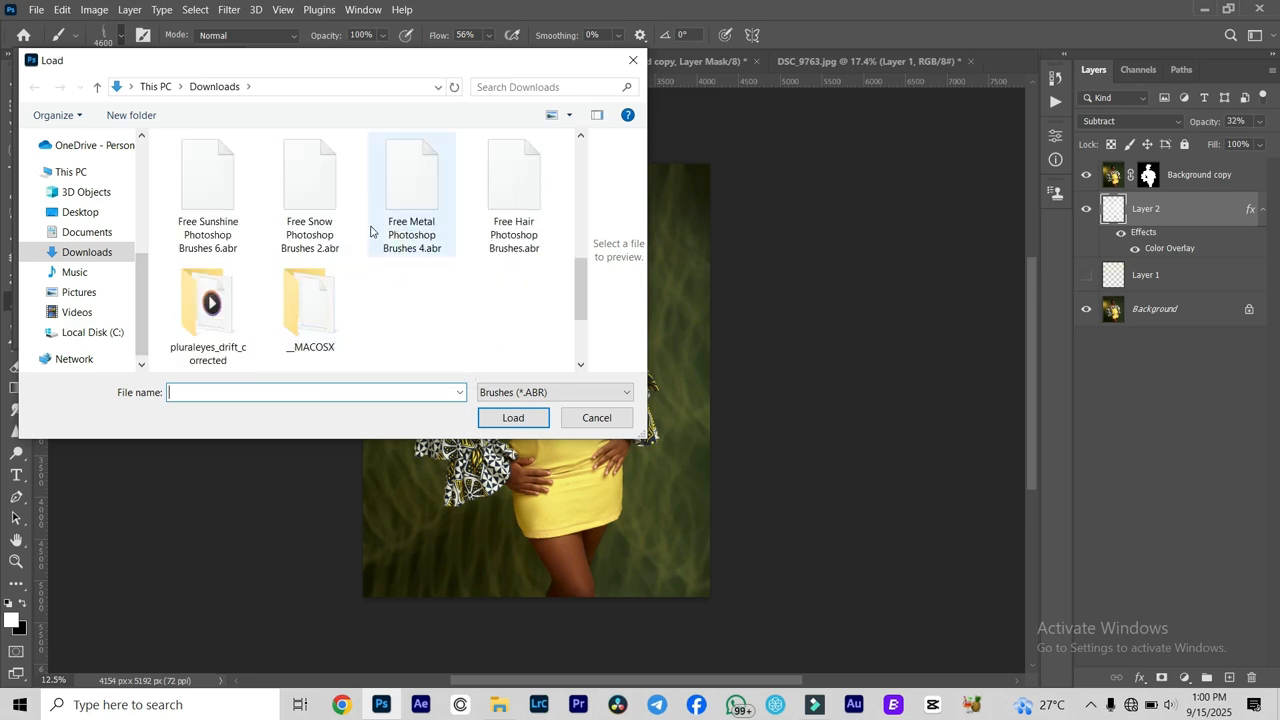
{"action": "scroll", "coordinate": [374, 233], "scroll_direction": "up", "scroll_amount": 2}
{"action": "scroll", "coordinate": [503, 345], "scroll_direction": "down", "scroll_amount": 3}
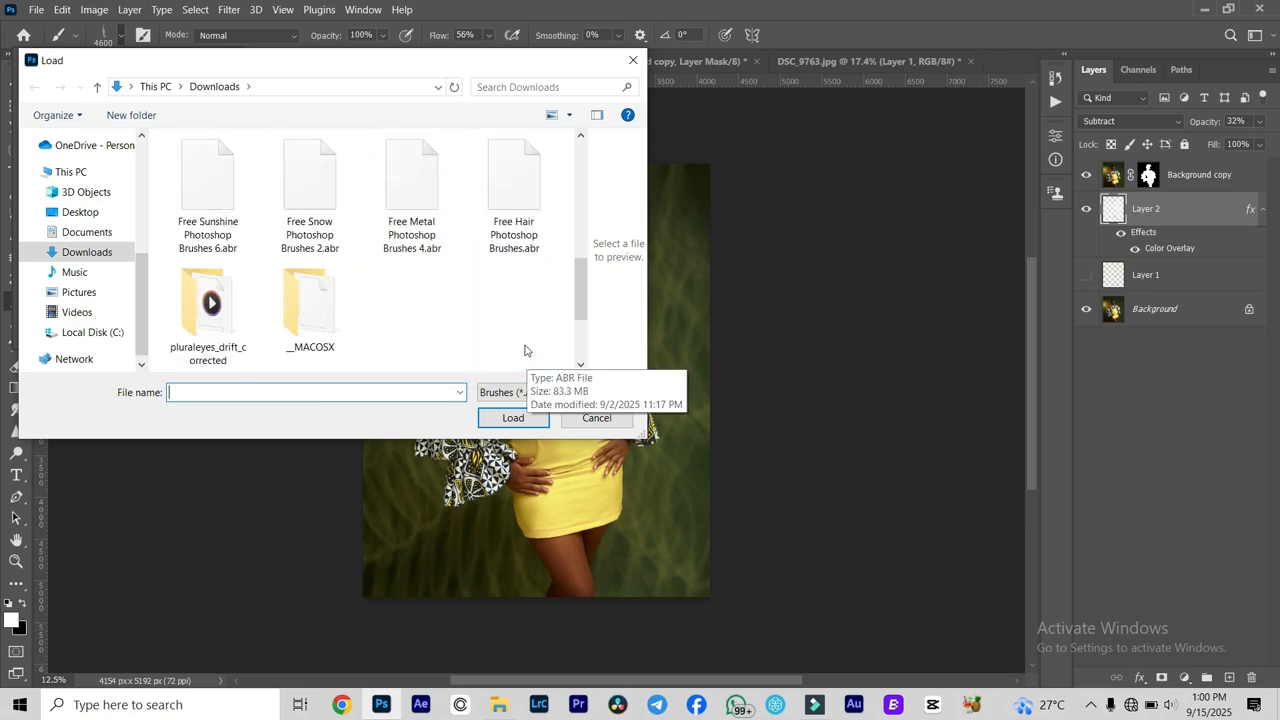
{"action": "left_click", "coordinate": [513, 200]}
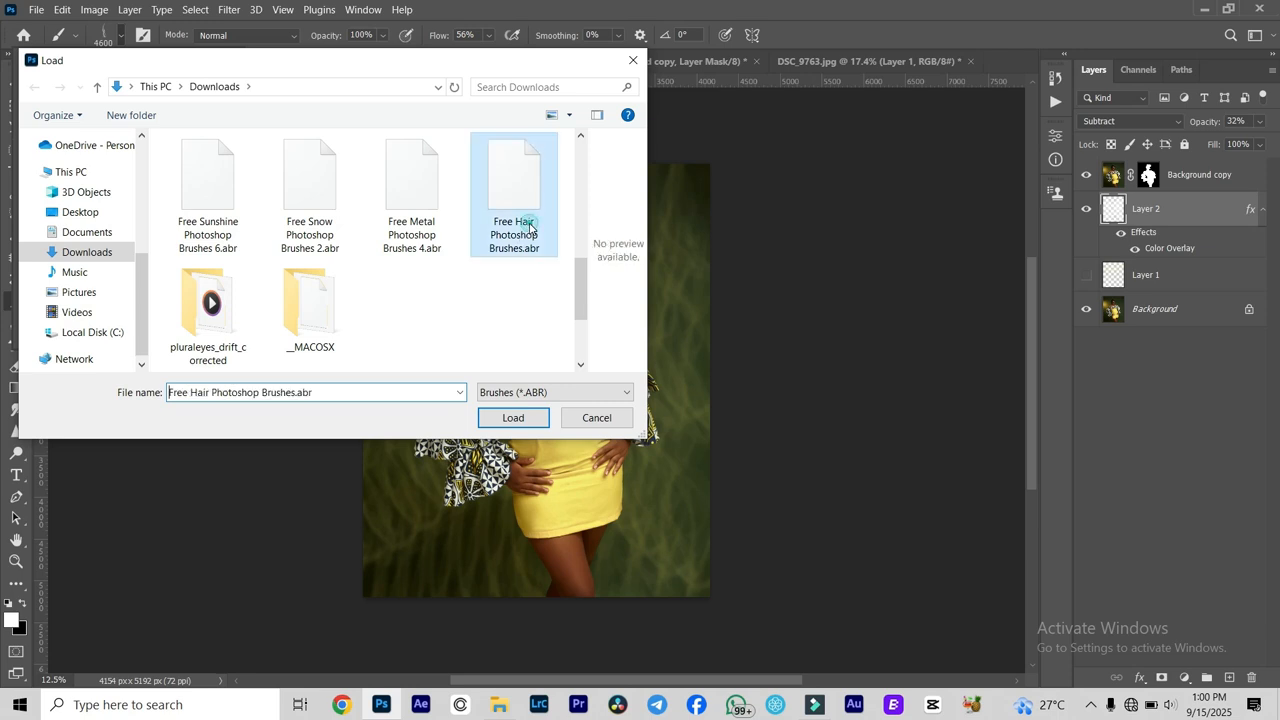
{"action": "left_click", "coordinate": [513, 417]}
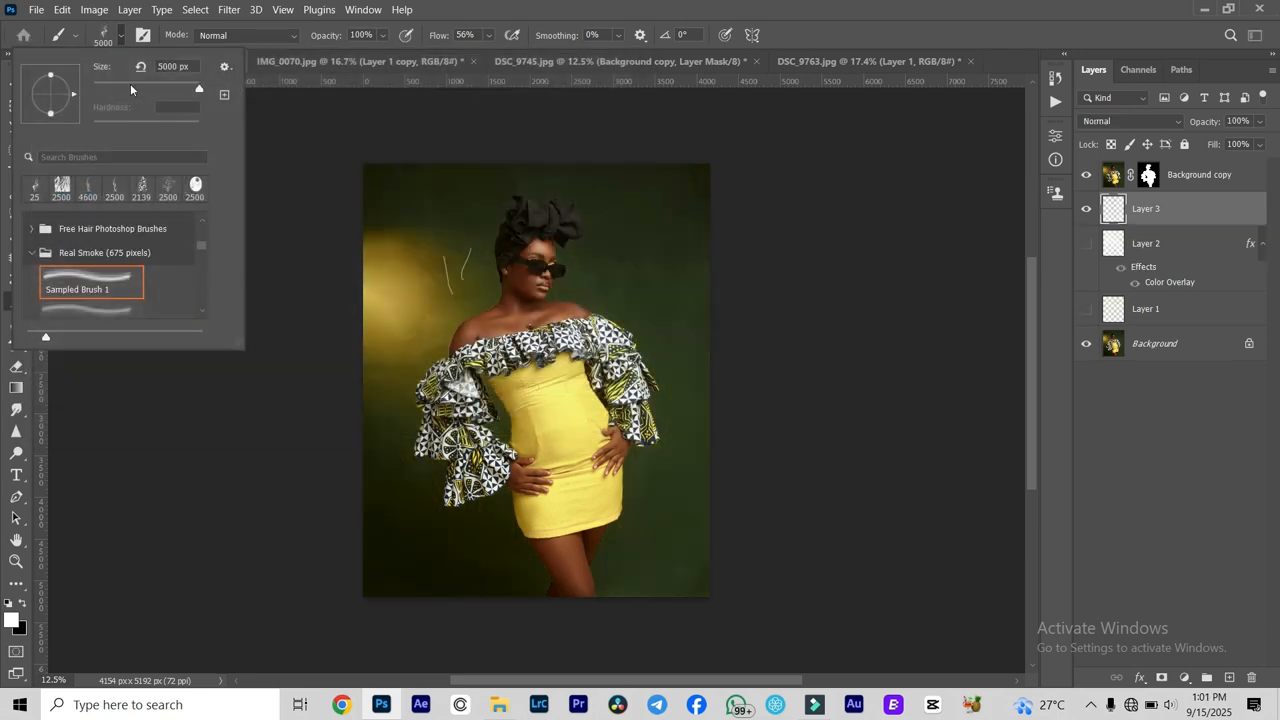
- Set Sampled Brush 1 from the Real Smoke (675 pixels) set to 5000 px and stamp white smoke around the woman on Layer 3
{"action": "left_click", "coordinate": [130, 86]}
{"action": "left_click", "coordinate": [451, 271]}
{"action": "left_click", "coordinate": [620, 296]}
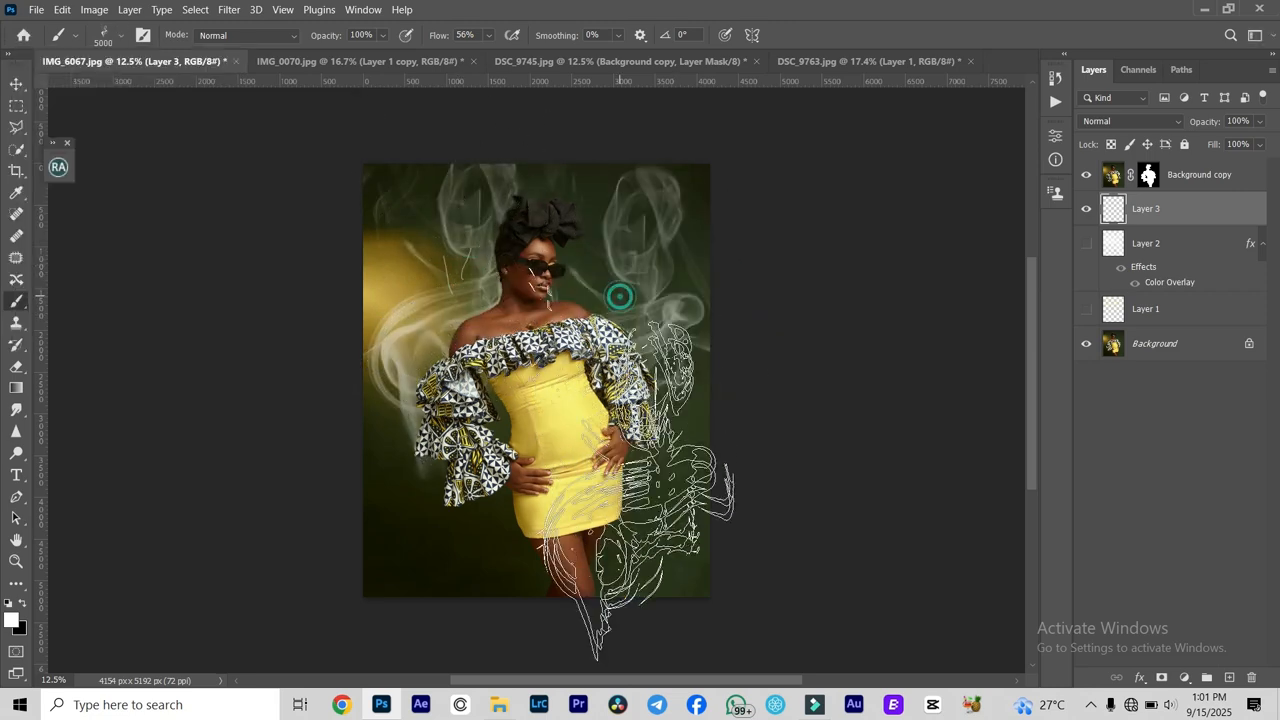
{"action": "left_click", "coordinate": [686, 371]}
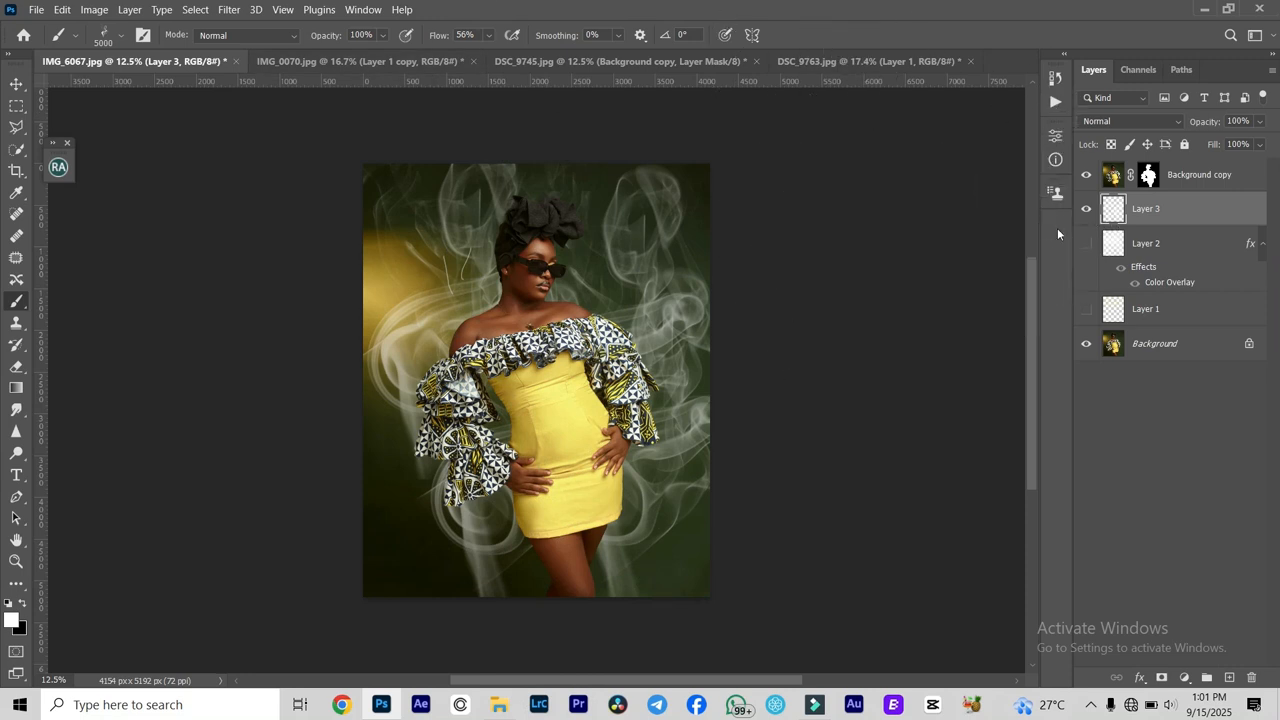
- Swap the white smoke layer for a new empty layer and set the foreground color to yellow f9eb6e sampled from the dress
{"action": "left_click", "coordinate": [1086, 208]}
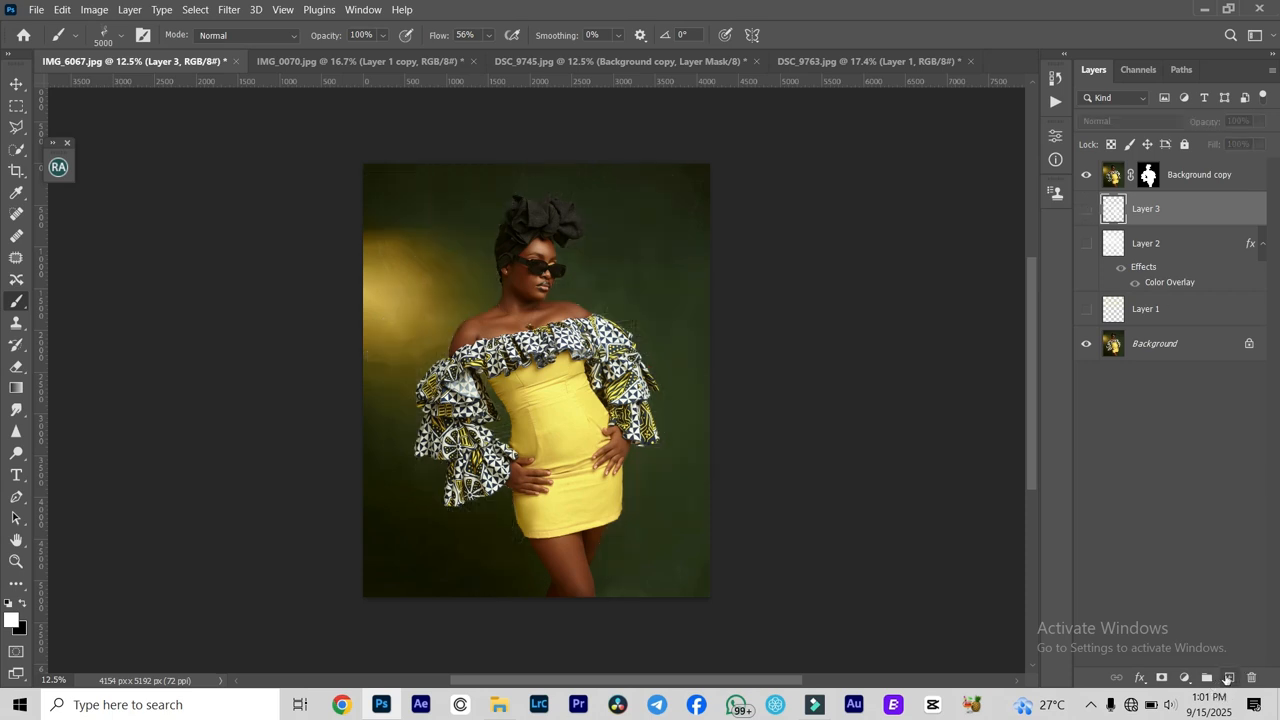
{"action": "left_click", "coordinate": [1229, 677]}
{"action": "left_click", "coordinate": [12, 619]}
{"action": "left_click", "coordinate": [564, 420]}
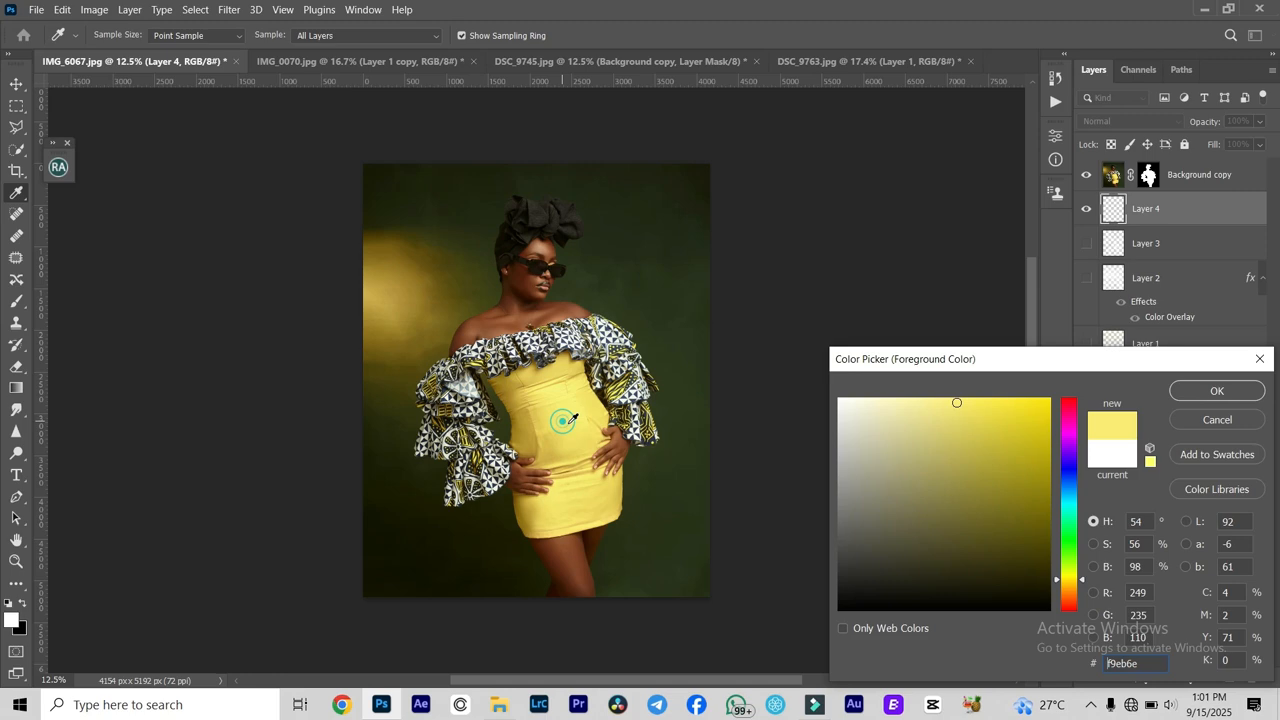
{"action": "left_click", "coordinate": [1188, 395]}
- Stamp yellow smoke with the 5000 px brush on both sides of the woman on Layer 4
{"action": "key", "text": "b"}
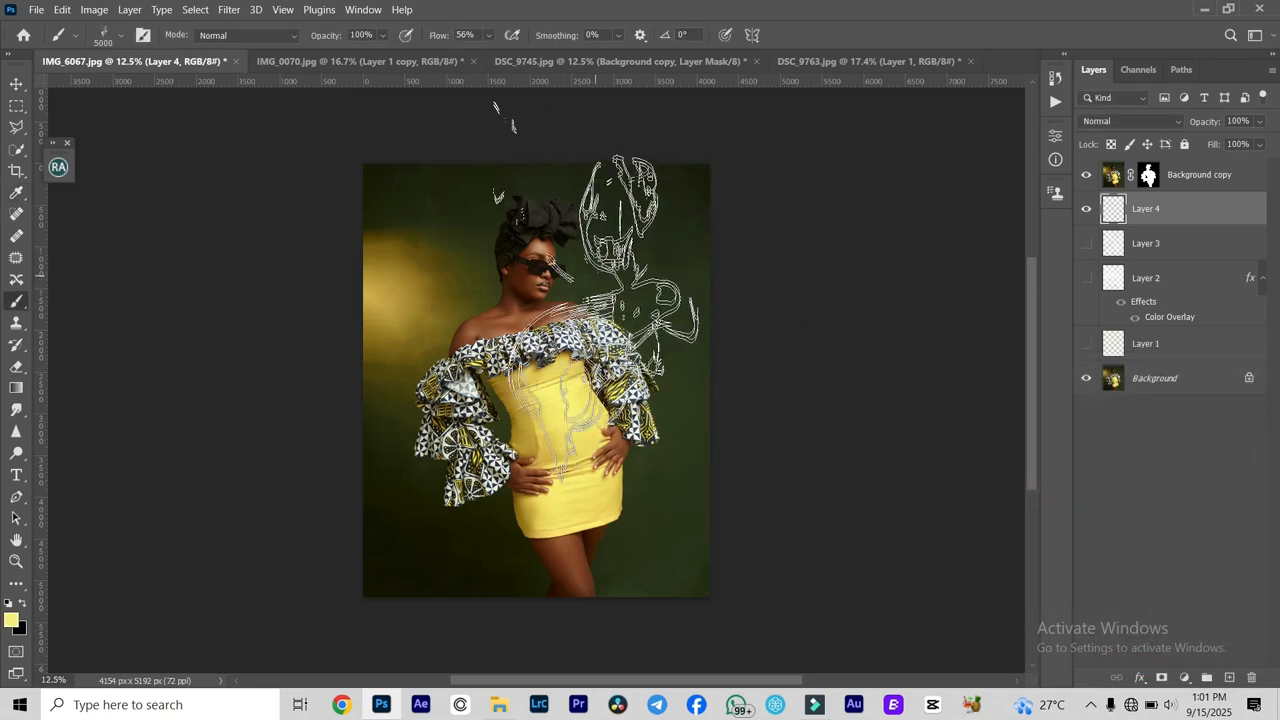
{"action": "left_click", "coordinate": [585, 290]}
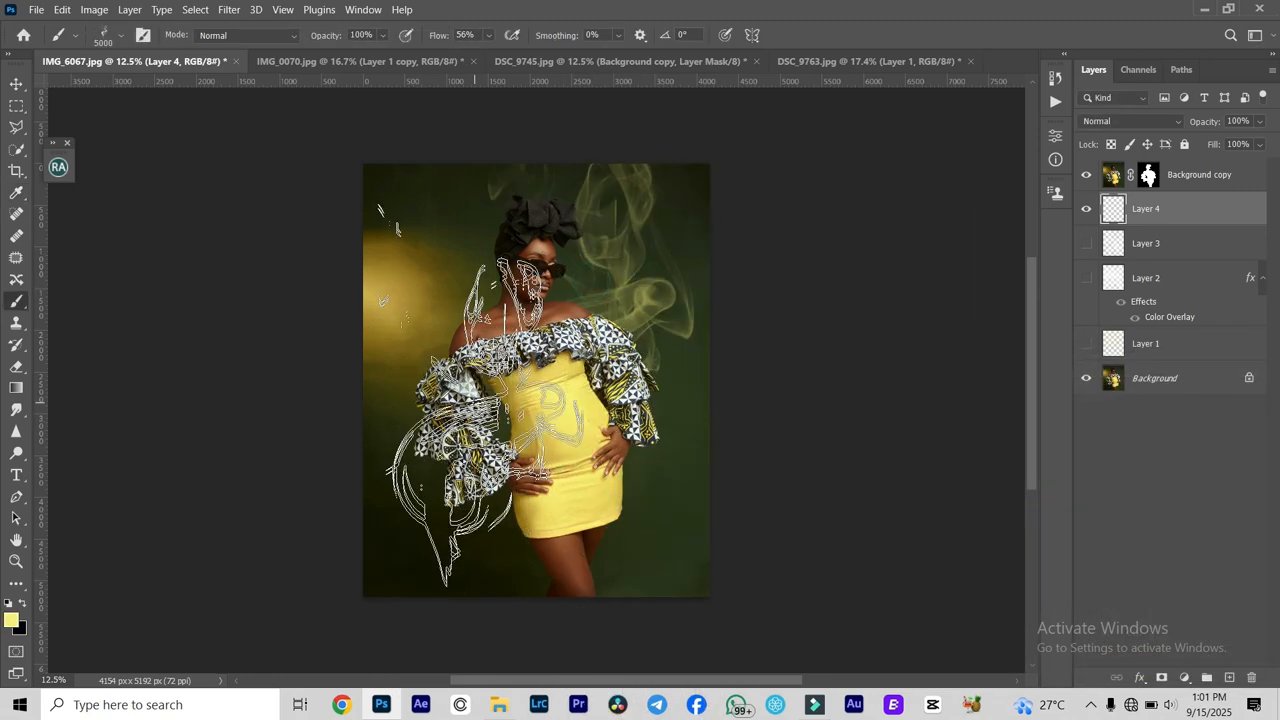
{"action": "left_click", "coordinate": [450, 350]}
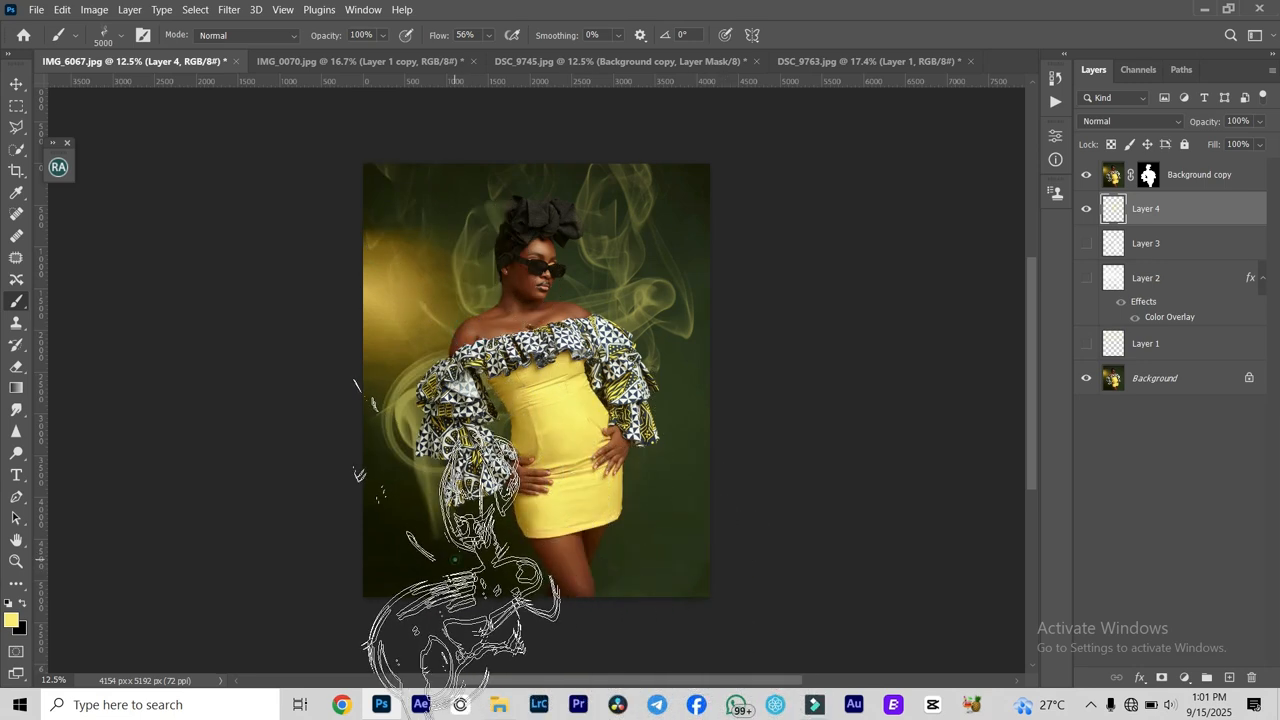